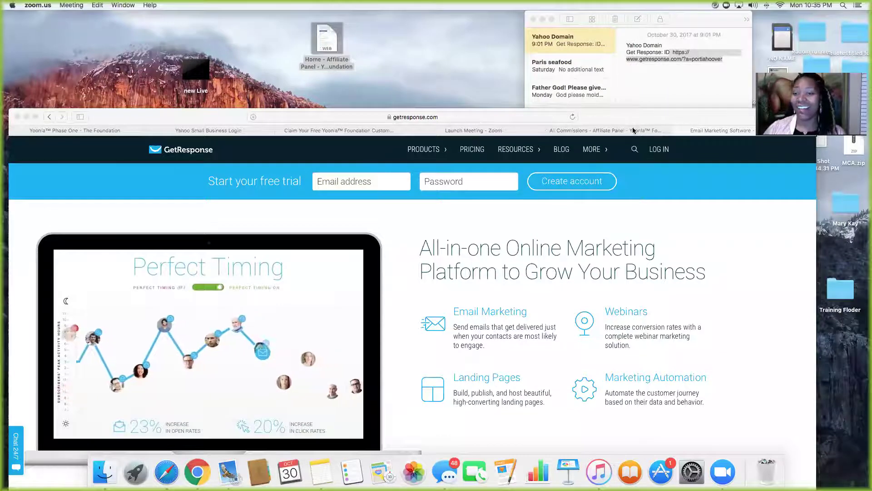
View the GetResponse account's billing details under Pricing, then return to the Yoonla setup summary tab
{"action": "left_click_drag", "start_coordinate": [641, 118], "coordinate": [648, 19]}
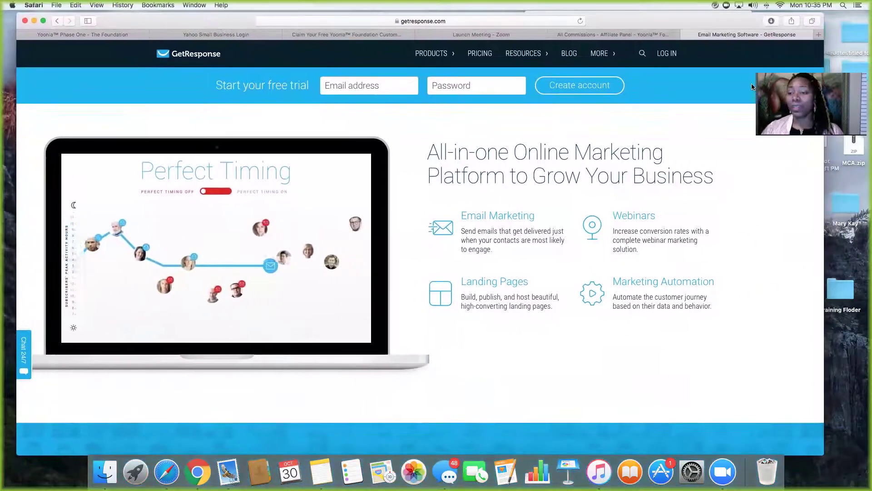
{"action": "left_click_drag", "start_coordinate": [817, 70], "coordinate": [777, 22]}
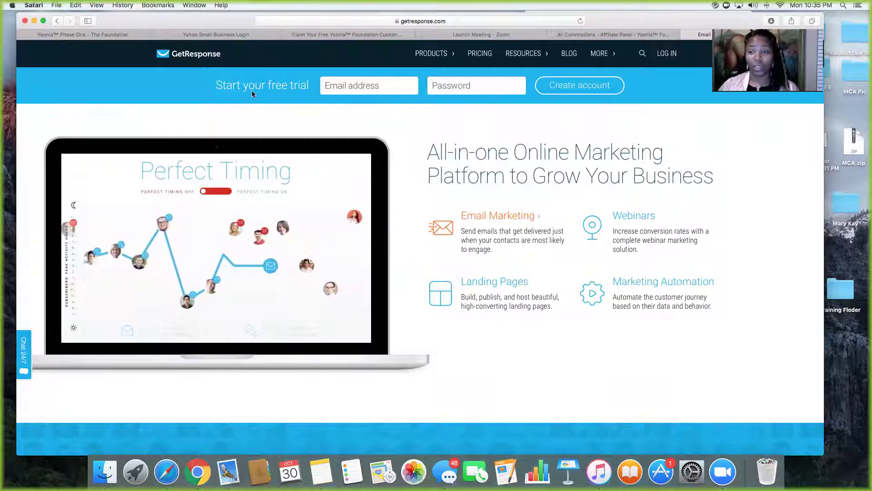
{"action": "left_click", "coordinate": [481, 54]}
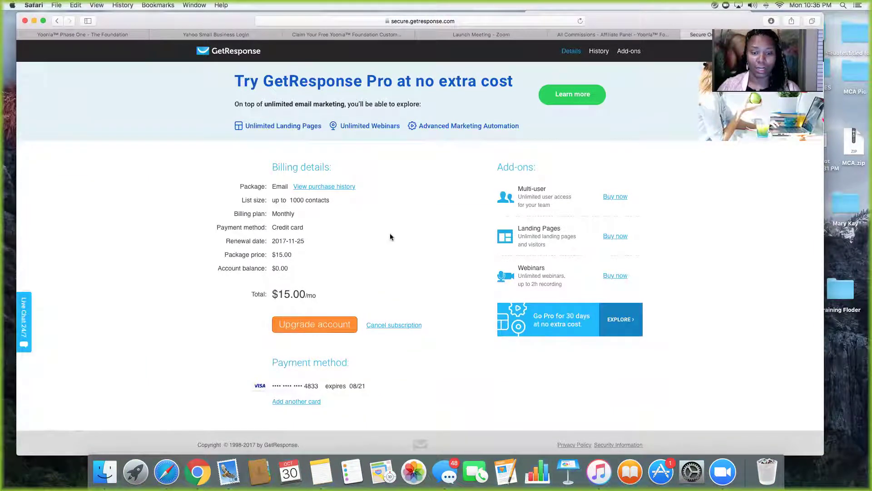
{"action": "left_click", "coordinate": [384, 36]}
{"action": "mouse_move", "coordinate": [635, 18]}
{"action": "left_mouse_down"}
{"action": "mouse_move", "coordinate": [598, 15]}
{"action": "mouse_move", "coordinate": [638, 18]}
{"action": "left_mouse_up"}
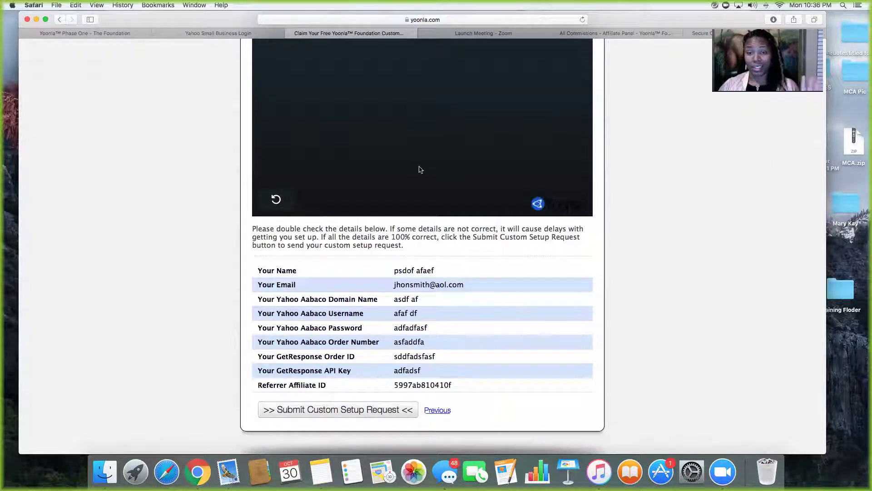
{"action": "left_click_drag", "start_coordinate": [678, 15], "coordinate": [608, 16]}
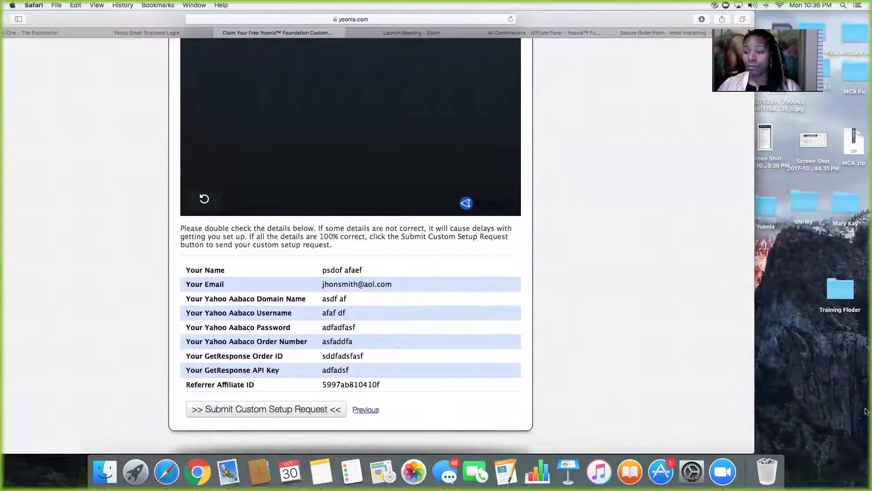
{"action": "left_click", "coordinate": [832, 293]}
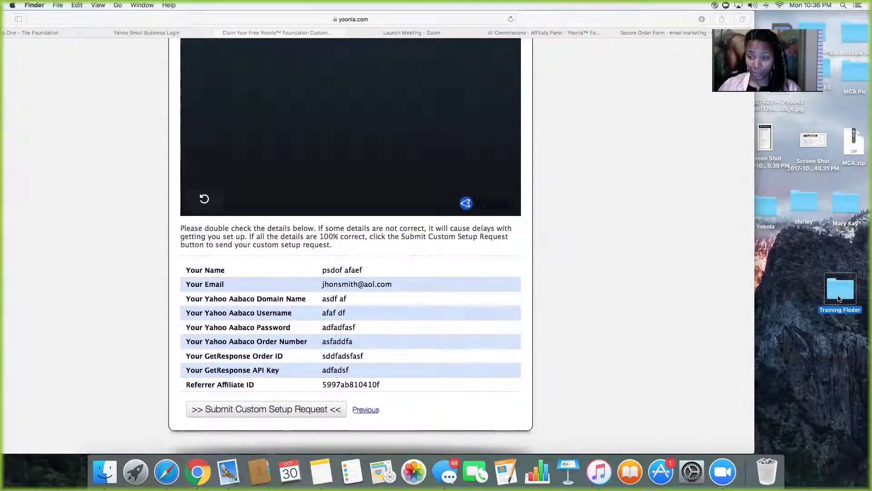
{"action": "double_click", "coordinate": [840, 298]}
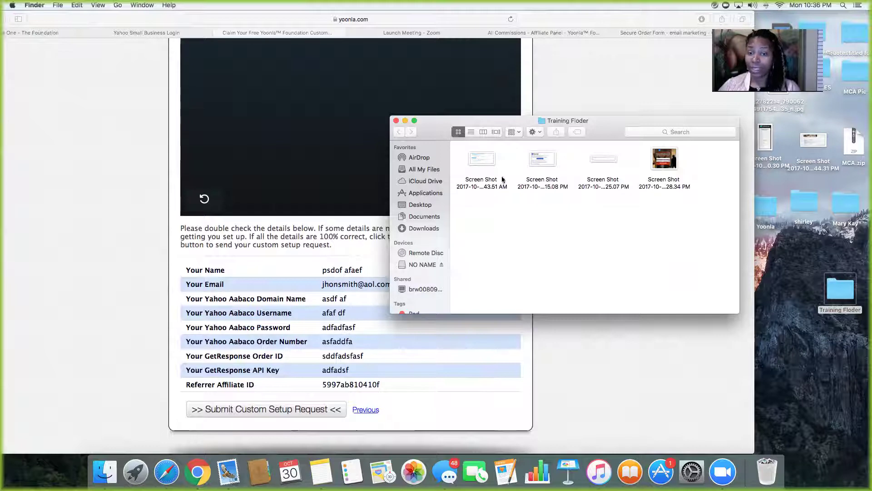
{"action": "double_click", "coordinate": [482, 168]}
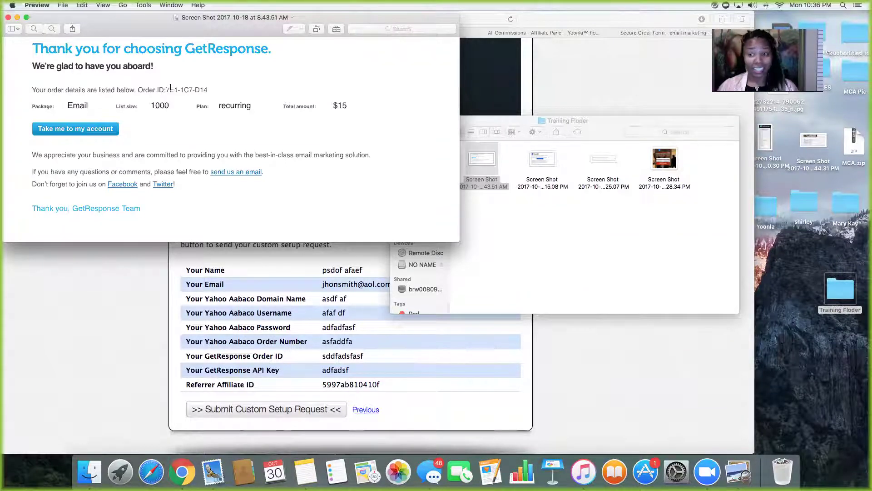
{"action": "left_click", "coordinate": [8, 18]}
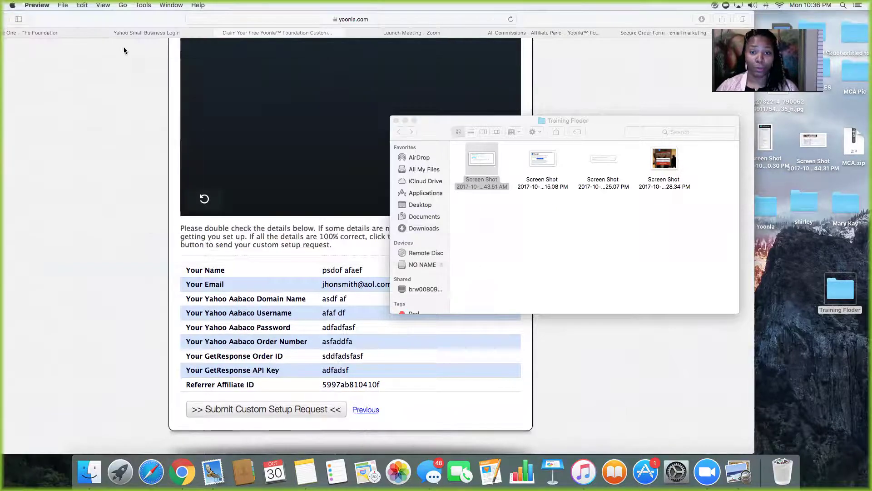
{"action": "left_click", "coordinate": [405, 121]}
{"action": "scroll", "coordinate": [380, 181], "scroll_direction": "up", "scroll_amount": 3}
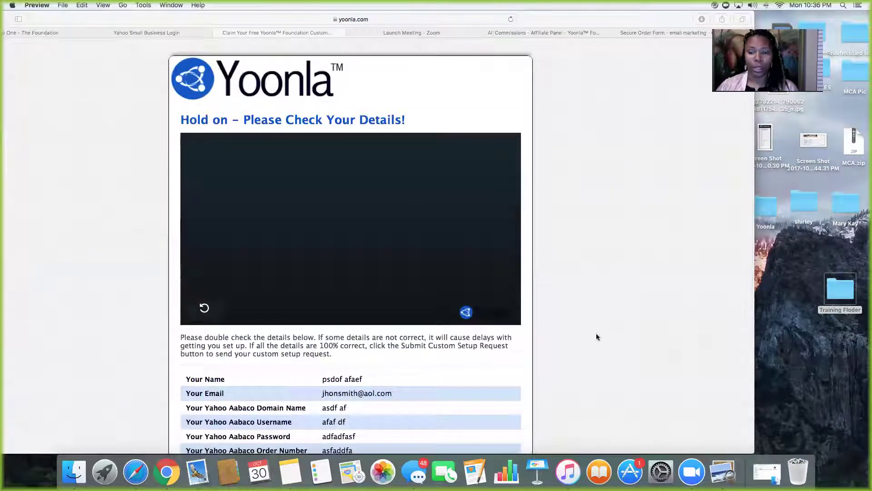
{"action": "left_click", "coordinate": [843, 292]}
{"action": "double_click", "coordinate": [838, 295]}
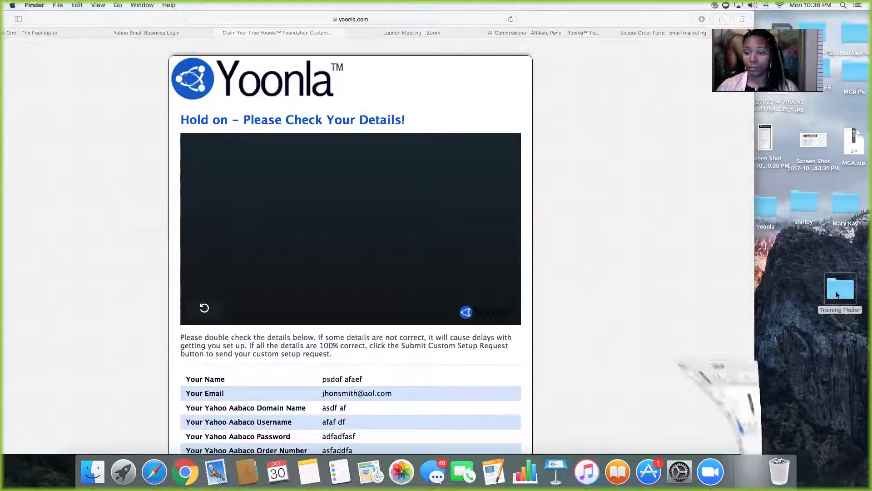
{"action": "double_click", "coordinate": [655, 164]}
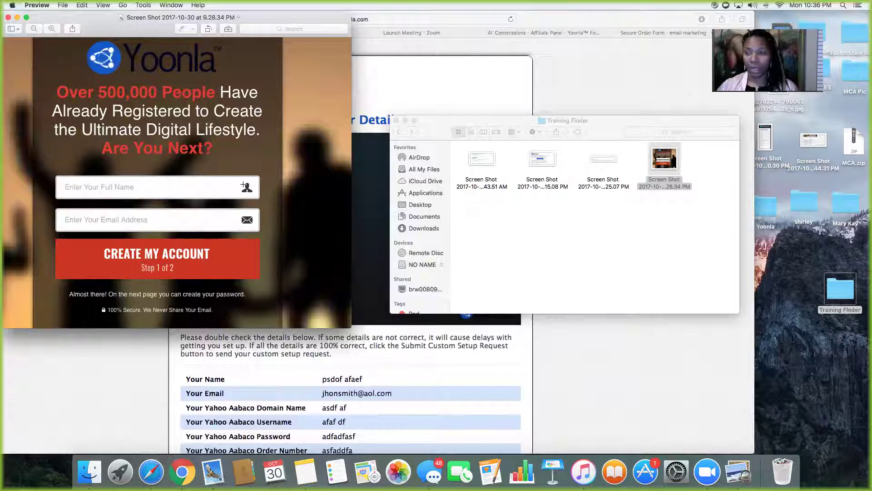
{"action": "left_click", "coordinate": [8, 17]}
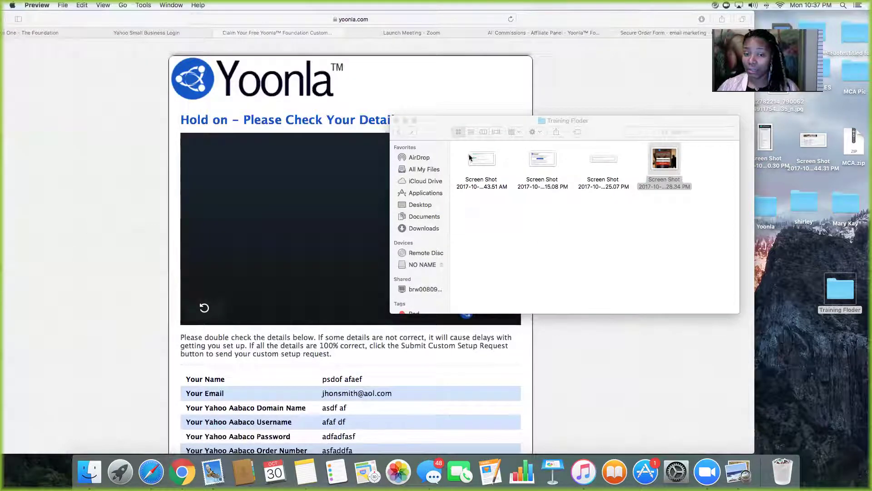
{"action": "double_click", "coordinate": [543, 159]}
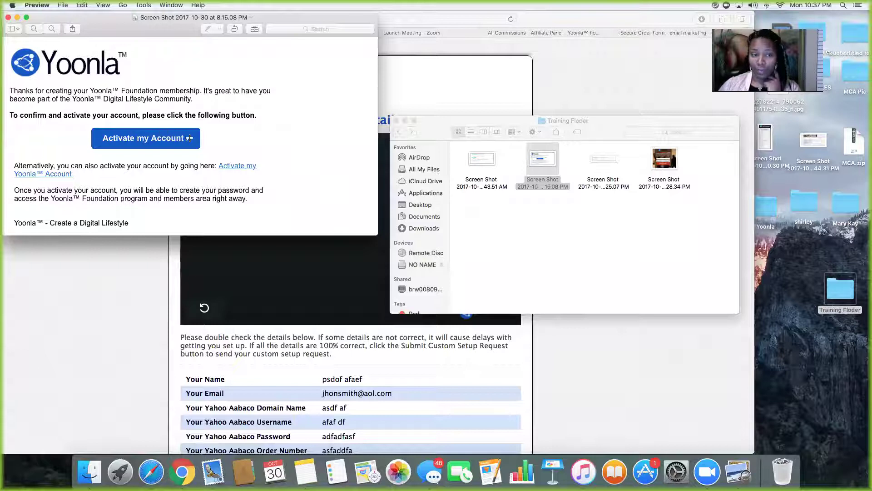
{"action": "left_click", "coordinate": [8, 18]}
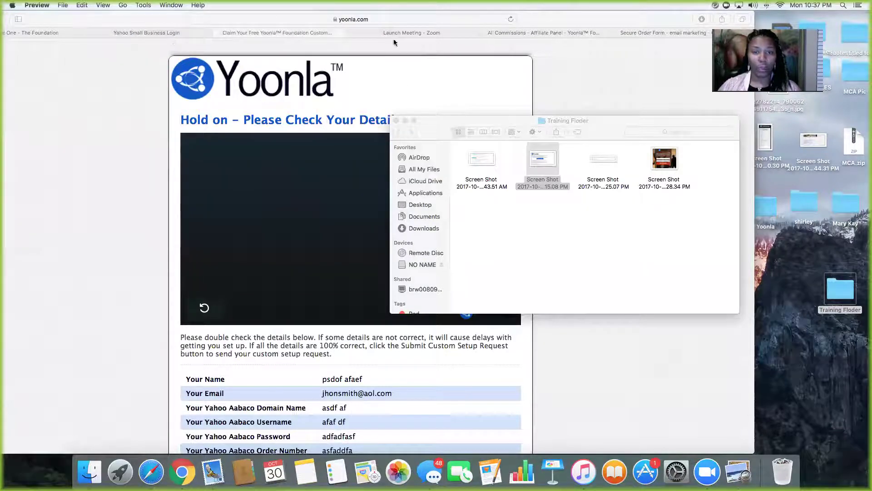
{"action": "left_click", "coordinate": [148, 119]}
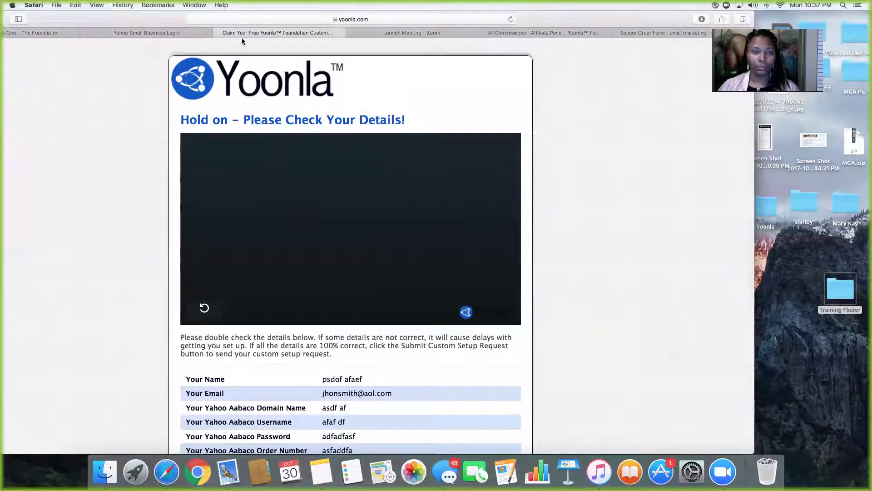
Glance over the Yahoo login, Zoom and Yoonla Phase One tabs, ending back on the custom setup form
{"action": "left_click", "coordinate": [173, 33]}
{"action": "left_click", "coordinate": [252, 33]}
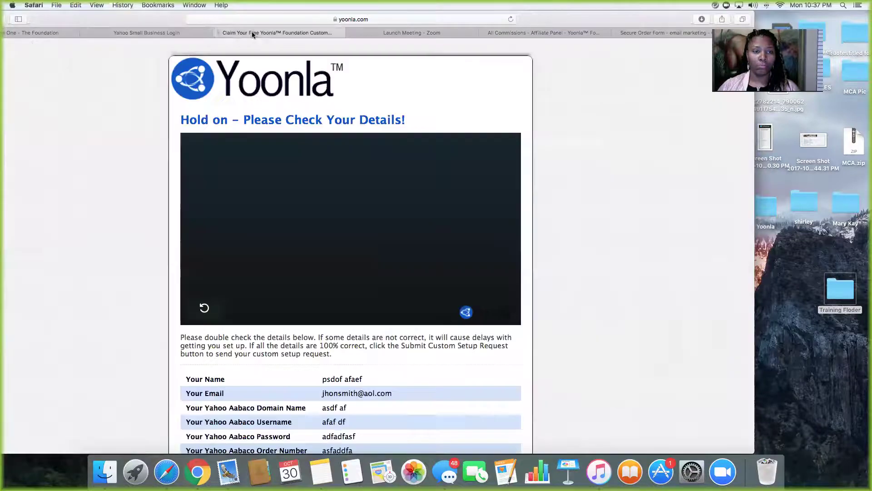
{"action": "double_click", "coordinate": [190, 23]}
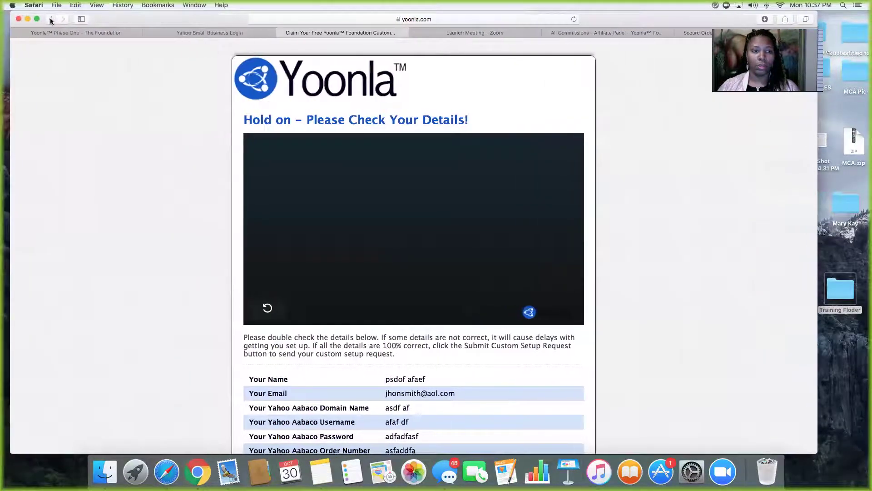
{"action": "left_click", "coordinate": [51, 18]}
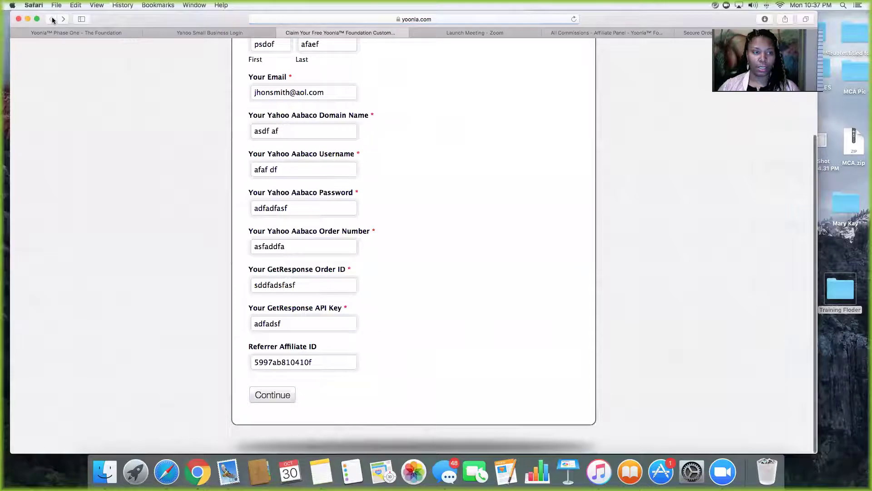
{"action": "left_click", "coordinate": [475, 35]}
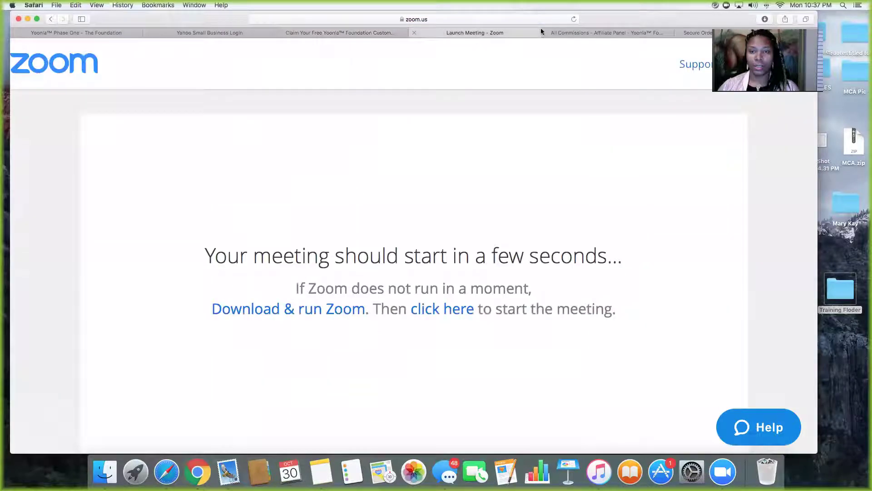
{"action": "left_click", "coordinate": [335, 32]}
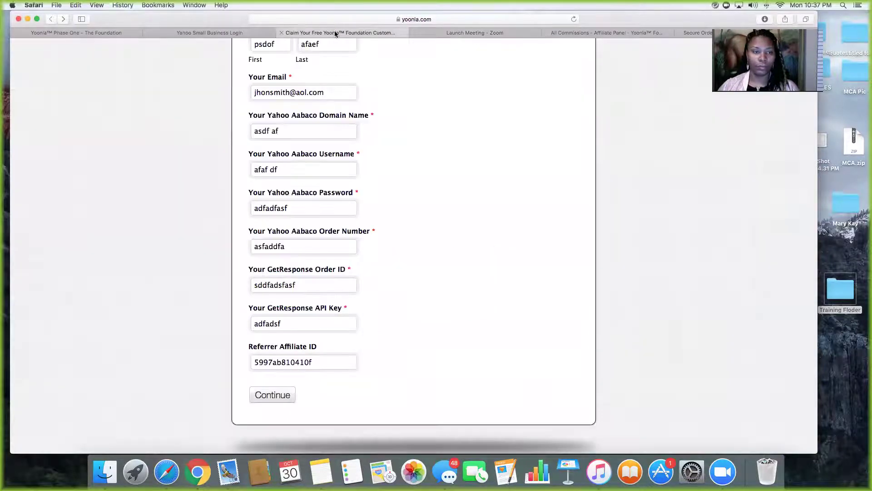
{"action": "scroll", "coordinate": [414, 227], "scroll_direction": "up", "scroll_amount": 3}
{"action": "left_click", "coordinate": [99, 33]}
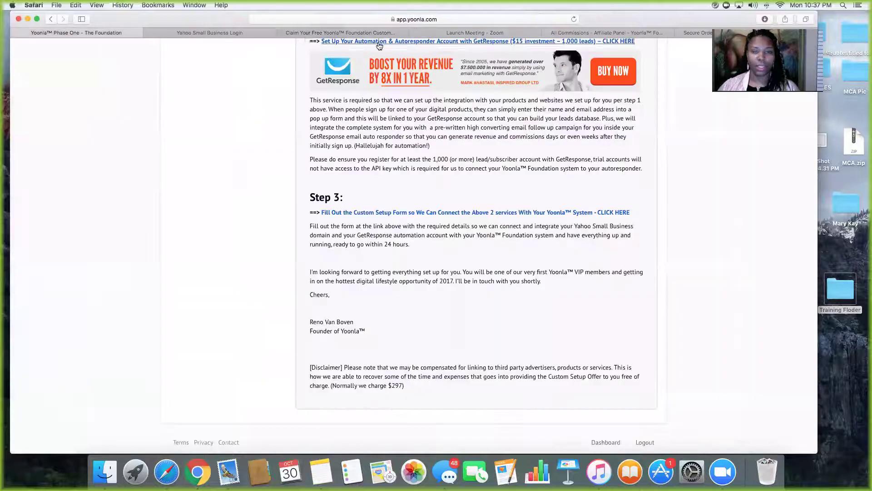
{"action": "scroll", "coordinate": [434, 95], "scroll_direction": "up", "scroll_amount": 10}
{"action": "left_click", "coordinate": [311, 34]}
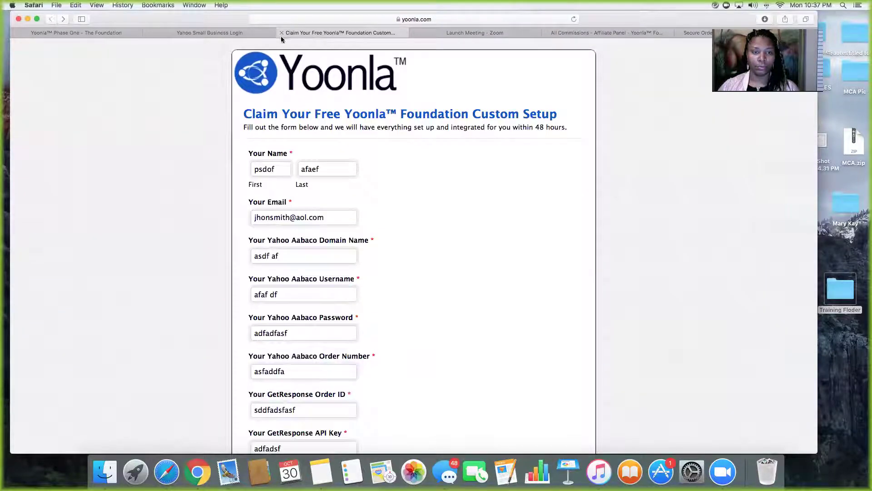
Close the custom setup form tab and go back from Yoonla Phase One to the login page
{"action": "left_click", "coordinate": [281, 33]}
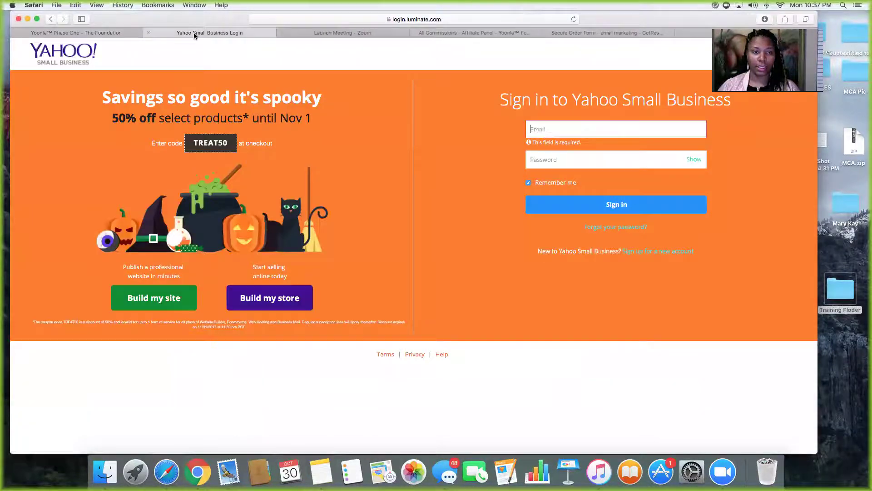
{"action": "left_click", "coordinate": [122, 33]}
{"action": "scroll", "coordinate": [374, 156], "scroll_direction": "up", "scroll_amount": 10}
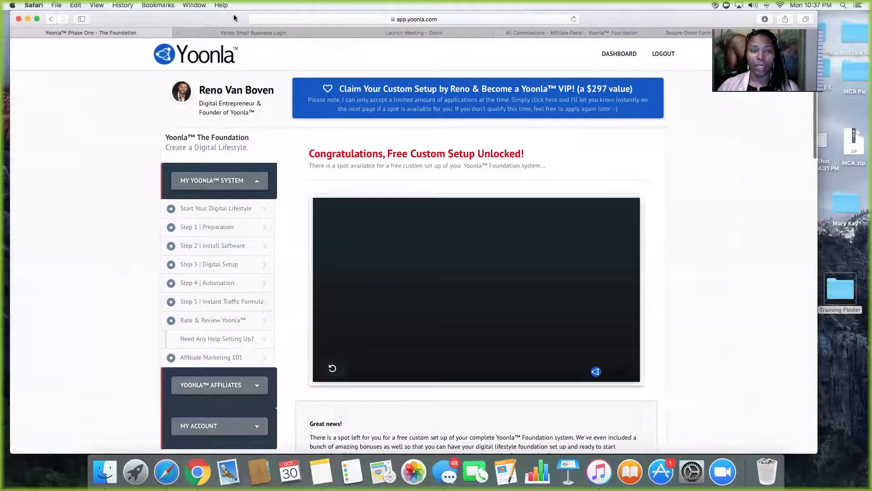
{"action": "left_click_drag", "start_coordinate": [178, 20], "coordinate": [166, 19]}
{"action": "scroll", "coordinate": [296, 168], "scroll_direction": "down", "scroll_amount": 15}
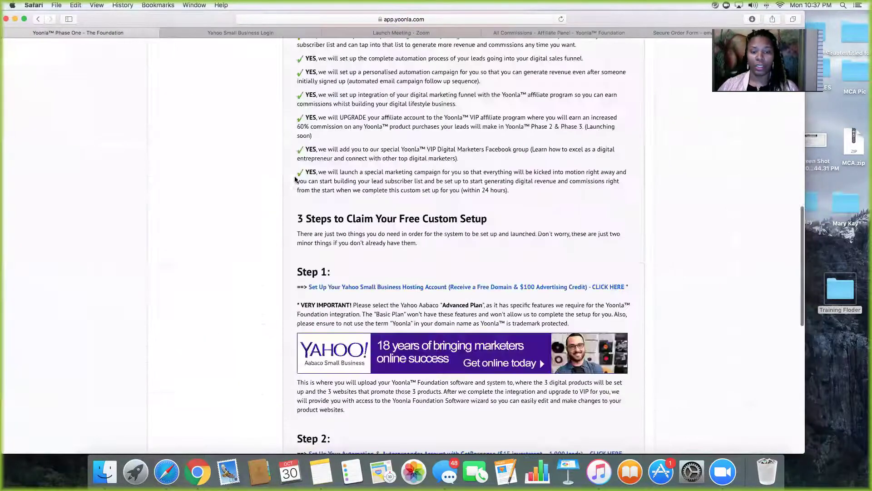
{"action": "scroll", "coordinate": [281, 173], "scroll_direction": "up", "scroll_amount": 15}
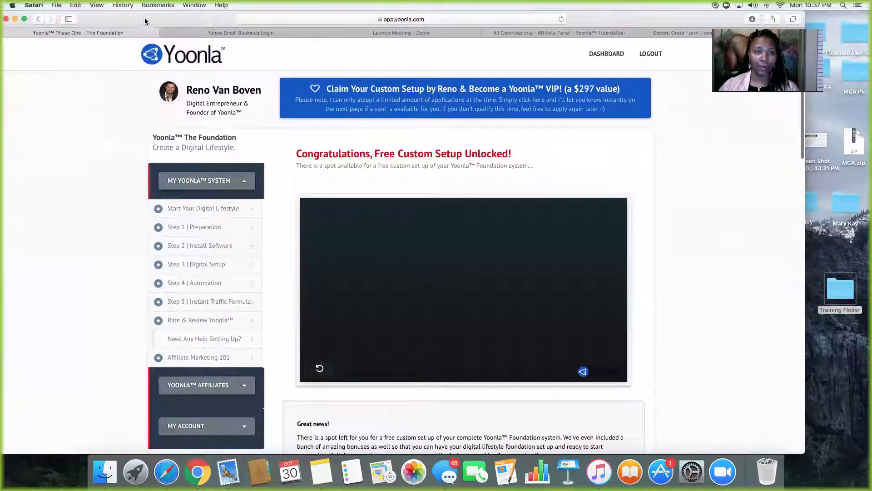
{"action": "left_click_drag", "start_coordinate": [145, 21], "coordinate": [168, 18]}
{"action": "left_click", "coordinate": [62, 20]}
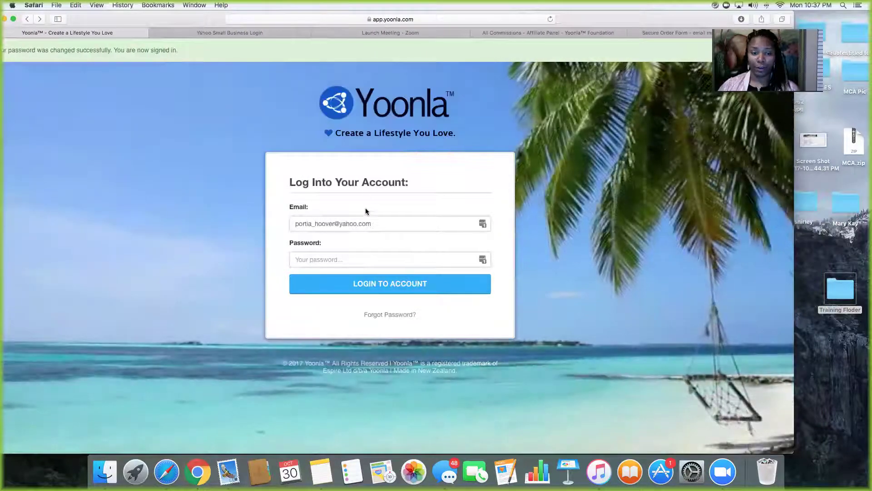
Enter the account password and log in to Yoonla
{"action": "left_click", "coordinate": [338, 259]}
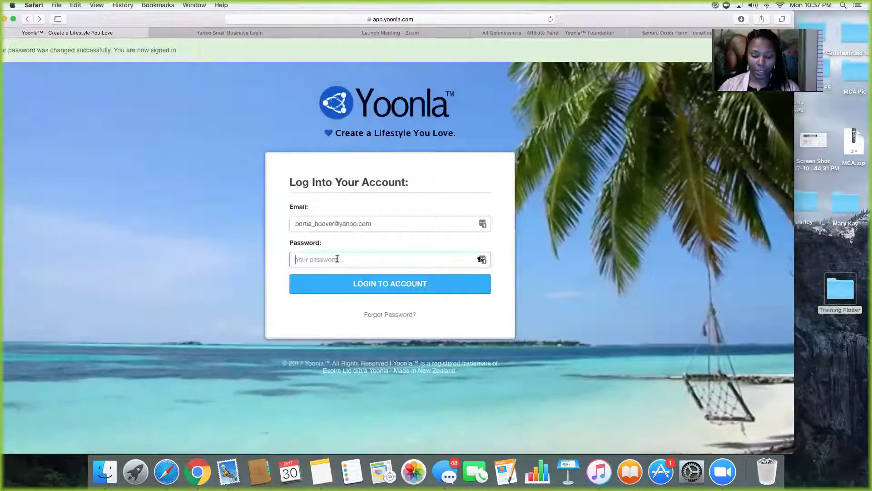
{"action": "type", "text": "•••"}
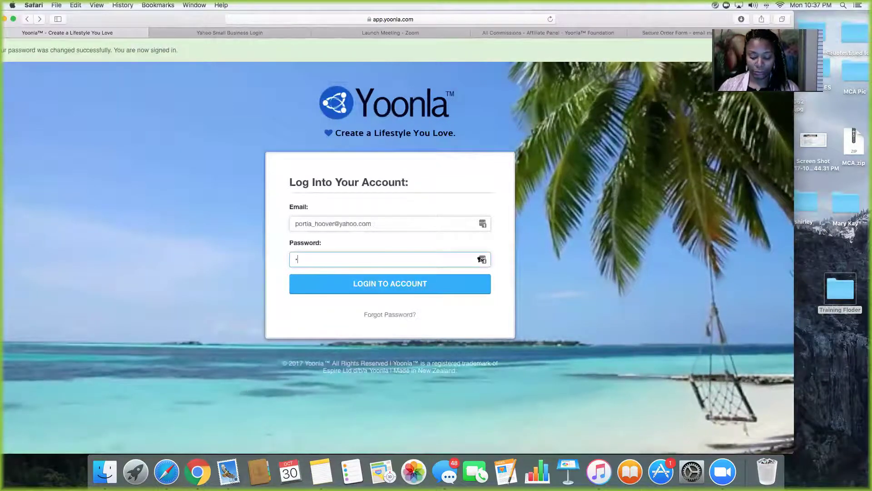
{"action": "type", "text": "••••••••"}
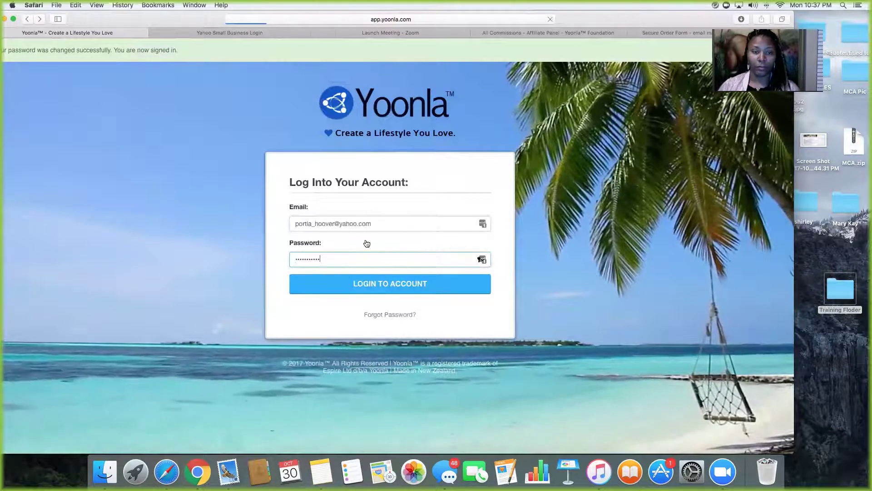
{"action": "key", "text": "Return"}
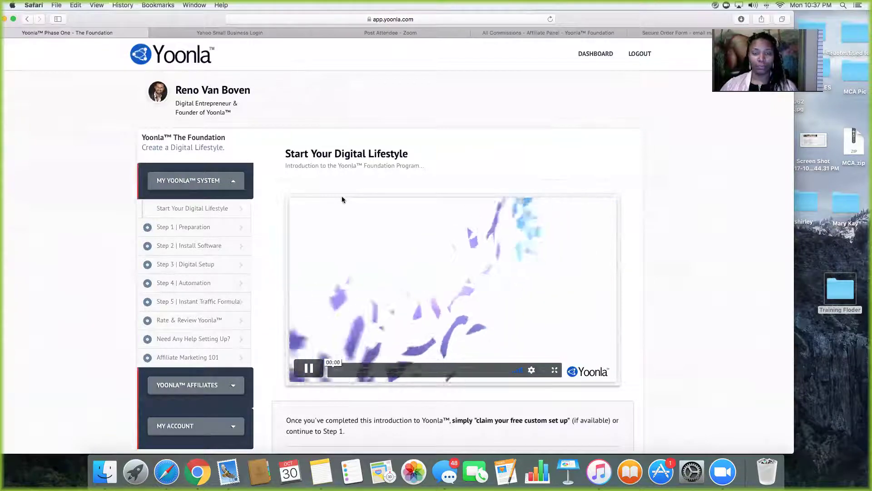
Claim the Free Custom Setup and scroll down to its '3 Steps to Claim' section
{"action": "scroll", "coordinate": [316, 219], "scroll_direction": "down", "scroll_amount": 1}
{"action": "scroll", "coordinate": [315, 219], "scroll_direction": "down", "scroll_amount": 5}
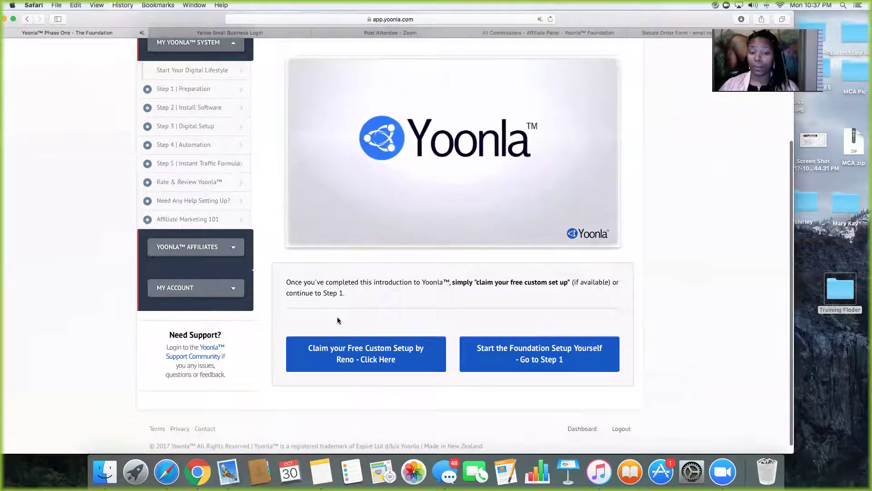
{"action": "left_click", "coordinate": [345, 361]}
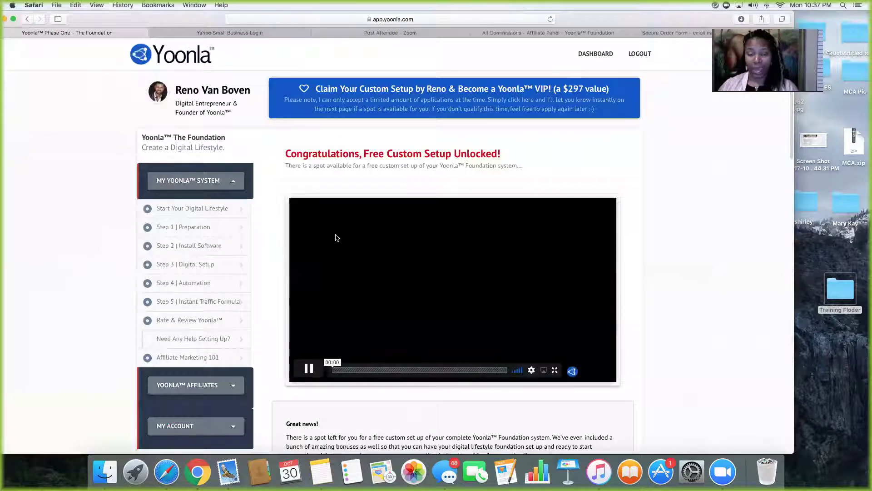
{"action": "scroll", "coordinate": [350, 265], "scroll_direction": "down", "scroll_amount": 1}
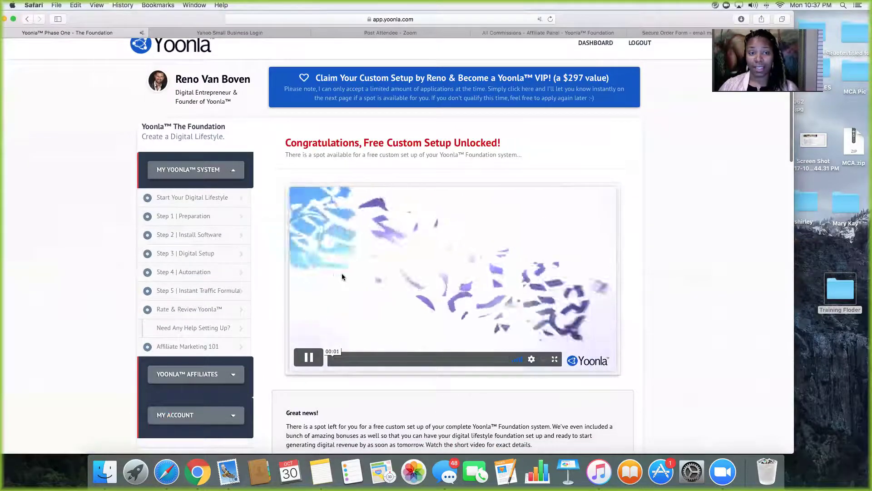
{"action": "scroll", "coordinate": [347, 268], "scroll_direction": "down", "scroll_amount": 10}
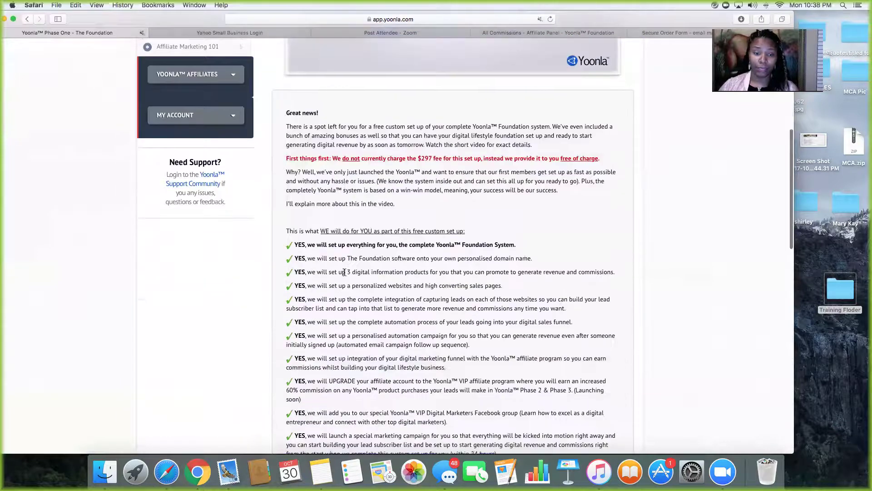
{"action": "scroll", "coordinate": [344, 271], "scroll_direction": "down", "scroll_amount": 10}
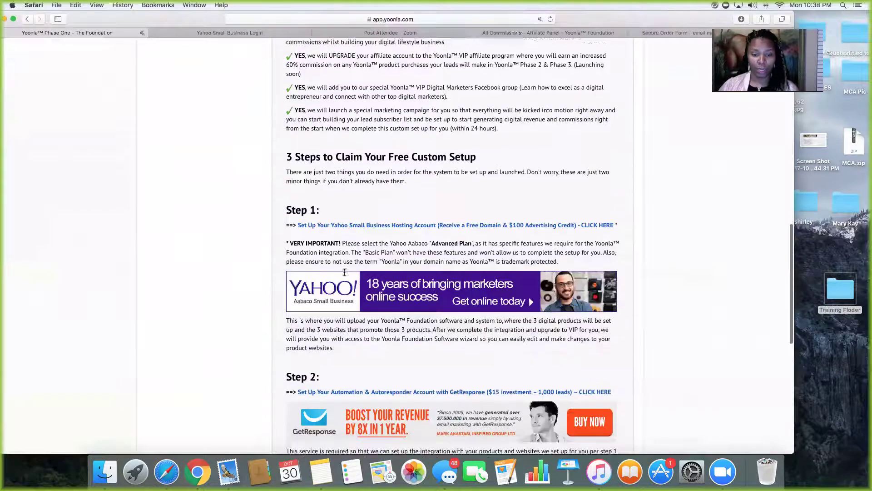
{"action": "scroll", "coordinate": [345, 272], "scroll_direction": "down", "scroll_amount": 2}
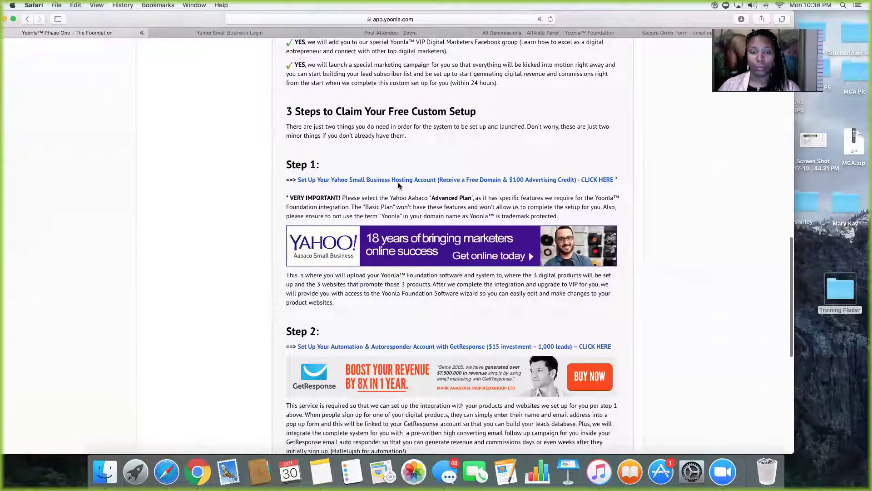
Open the Step 1 Yahoo Small Business hosting offer and choose the Advanced plan
{"action": "left_click", "coordinate": [420, 180]}
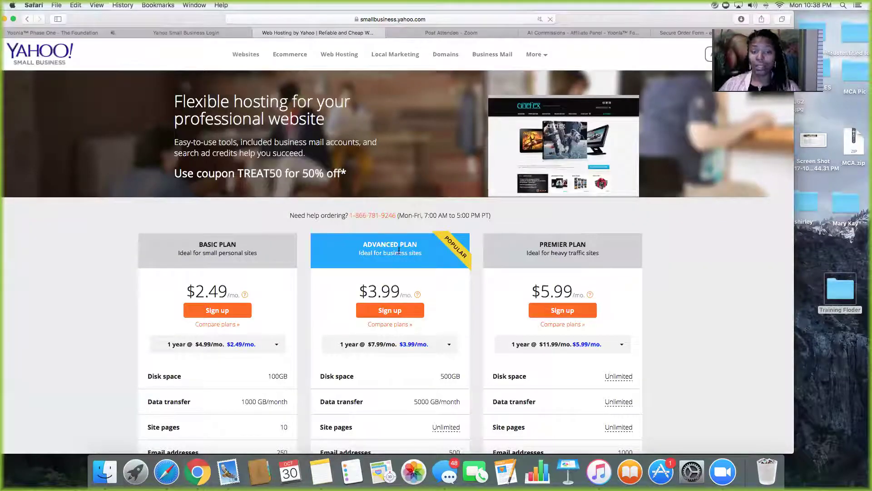
{"action": "left_click", "coordinate": [391, 311]}
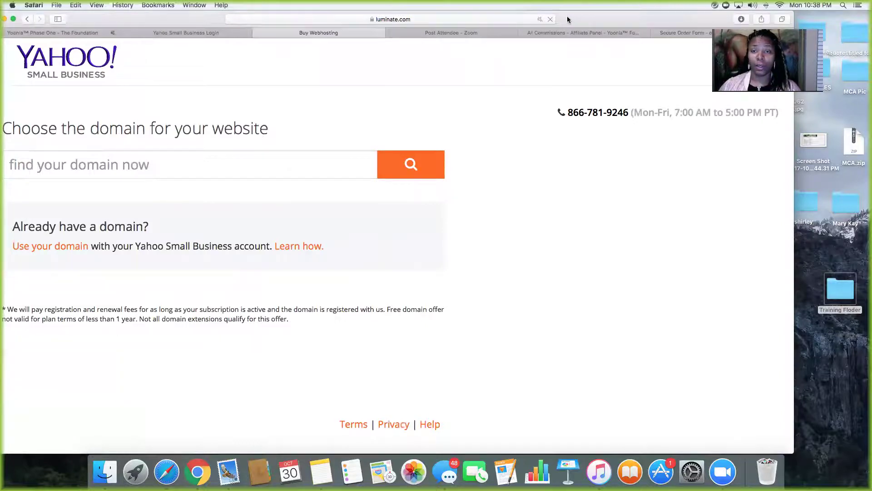
{"action": "left_click_drag", "start_coordinate": [568, 19], "coordinate": [639, 19]}
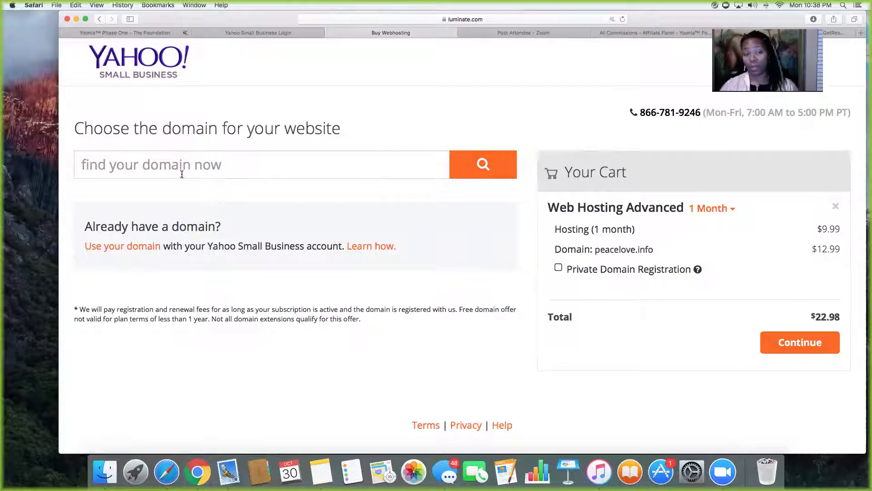
Search yes2me.com, remove the earlier cart item, and add the free yes2me.xyz domain instead
{"action": "left_click", "coordinate": [197, 166]}
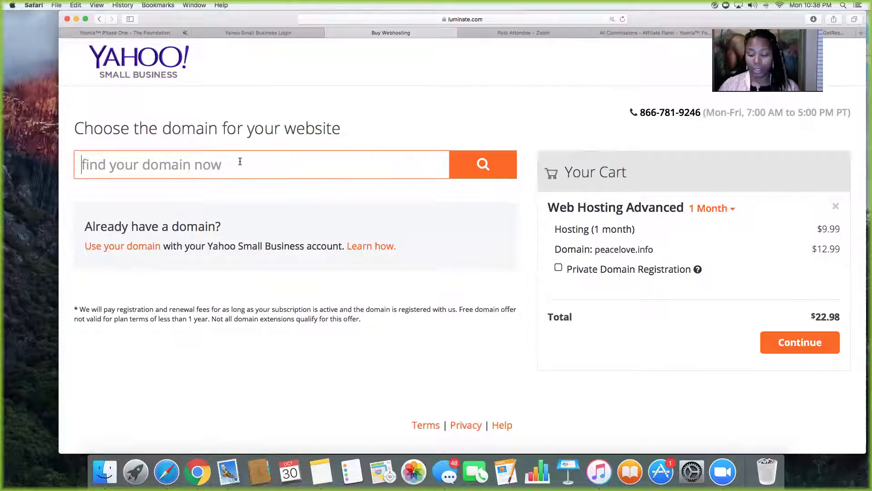
{"action": "type", "text": "yes2me.com"}
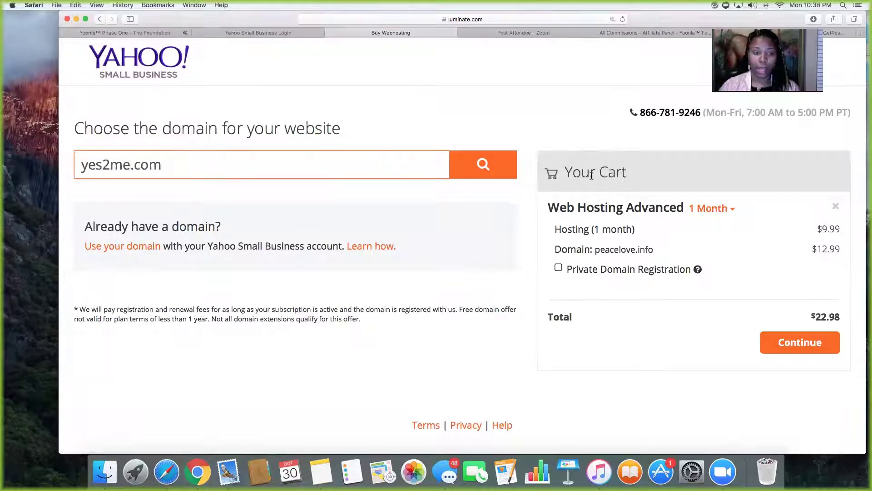
{"action": "left_click", "coordinate": [497, 169]}
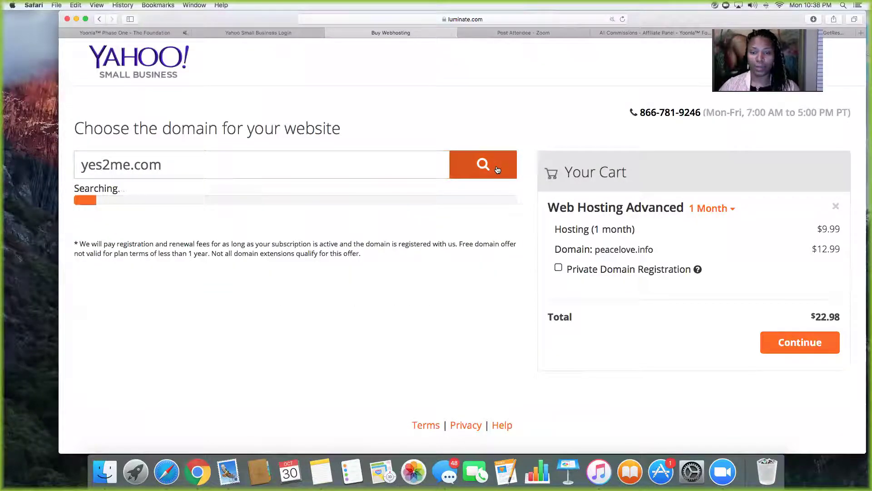
{"action": "left_click", "coordinate": [836, 206]}
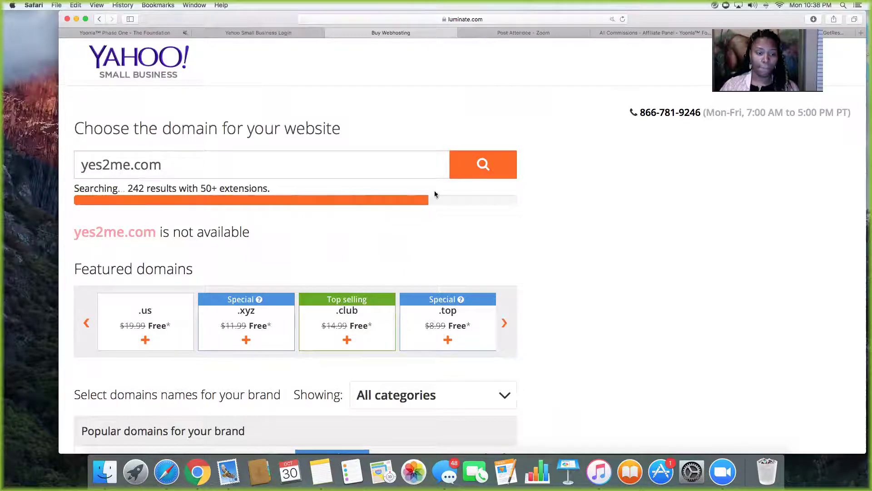
{"action": "scroll", "coordinate": [422, 218], "scroll_direction": "down", "scroll_amount": 10}
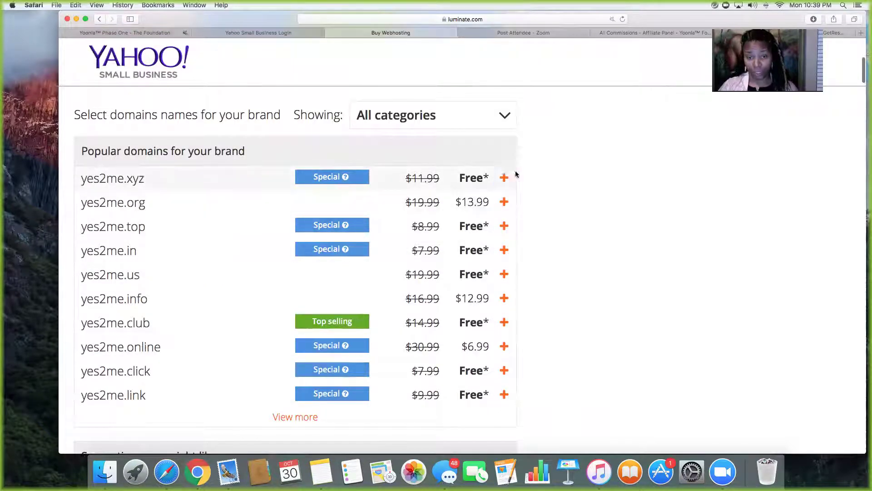
{"action": "scroll", "coordinate": [505, 178], "scroll_direction": "down", "scroll_amount": 1}
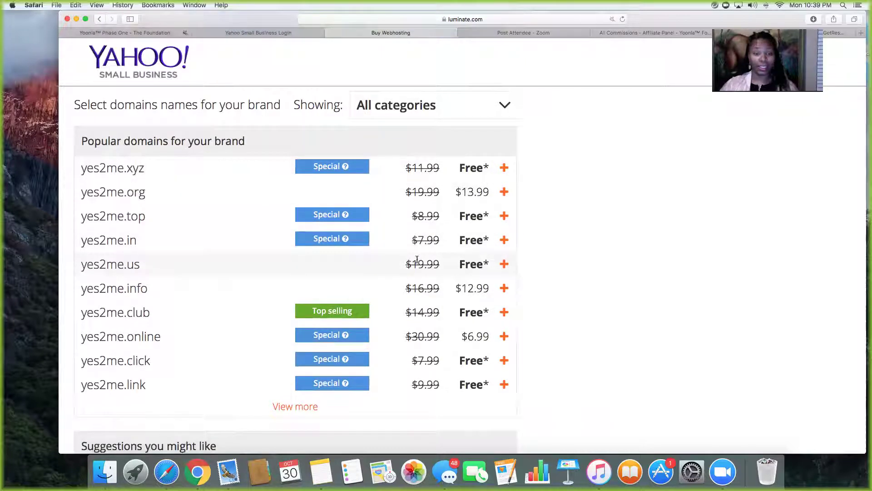
{"action": "left_click", "coordinate": [504, 167]}
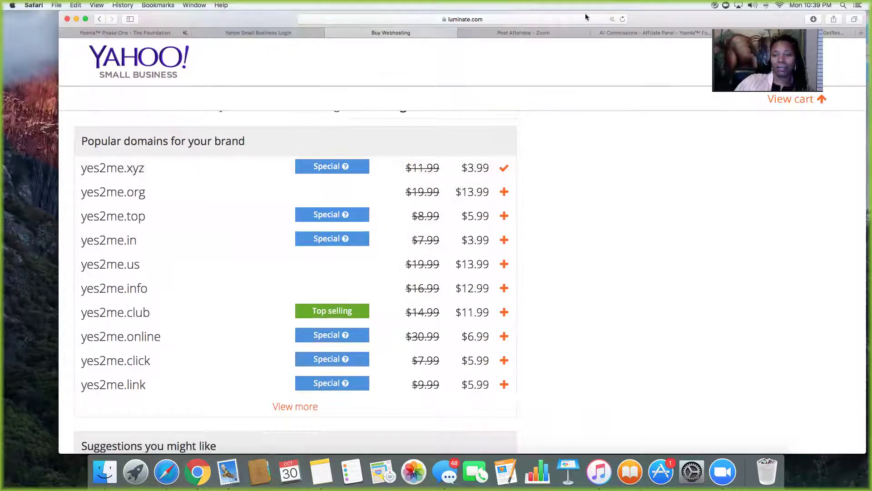
{"action": "left_click_drag", "start_coordinate": [641, 12], "coordinate": [584, 12]}
{"action": "scroll", "coordinate": [527, 286], "scroll_direction": "up", "scroll_amount": 5}
{"action": "scroll", "coordinate": [454, 247], "scroll_direction": "up", "scroll_amount": 2}
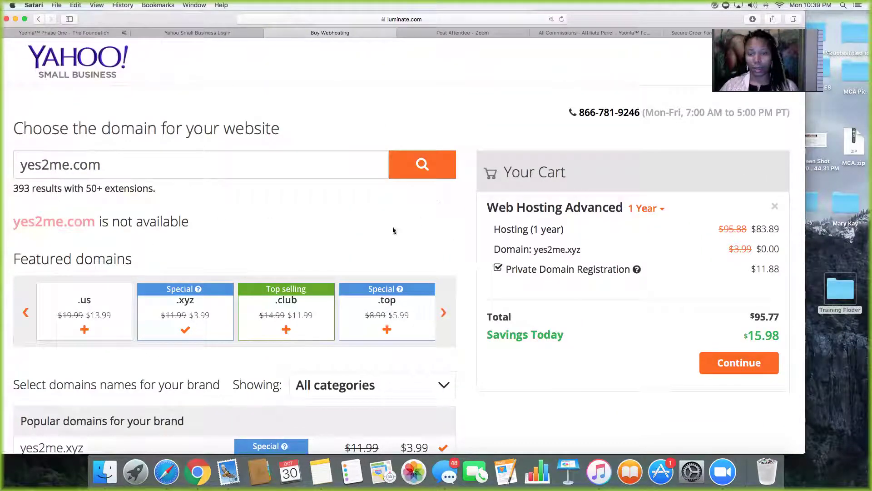
Change the Web Hosting Advanced term to 1 Month
{"action": "left_click_drag", "start_coordinate": [597, 19], "coordinate": [565, 6]}
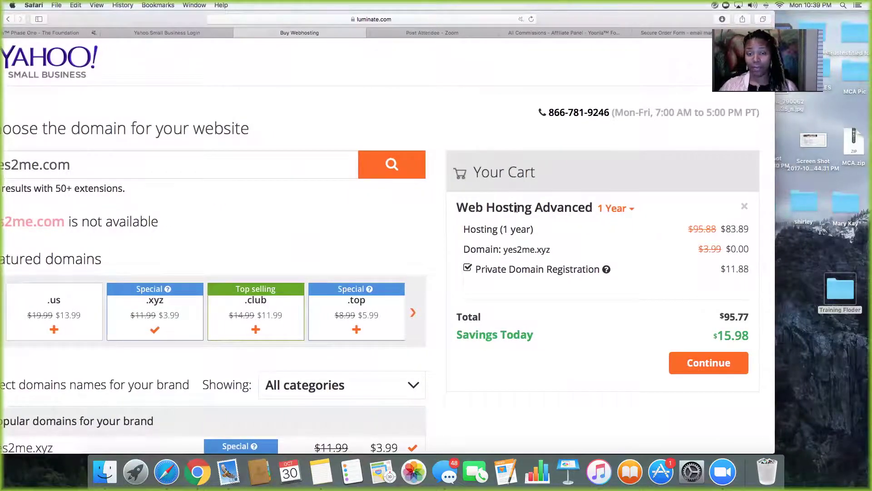
{"action": "left_click", "coordinate": [630, 208]}
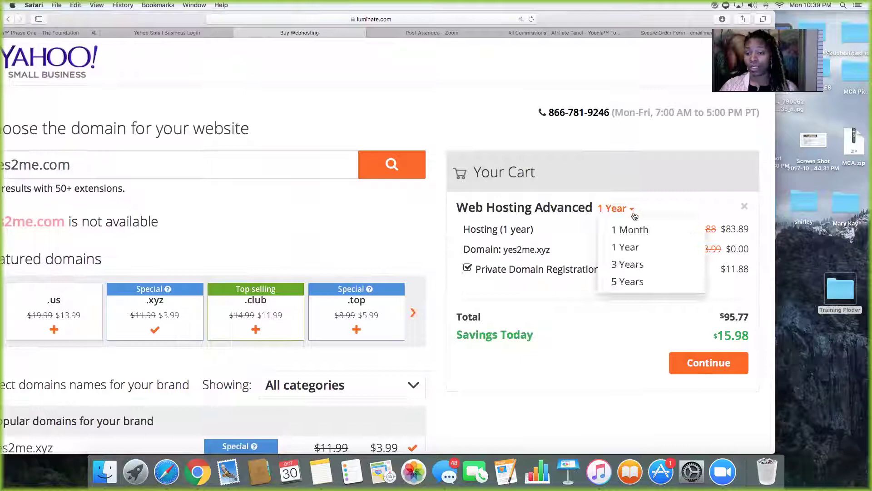
{"action": "left_click", "coordinate": [634, 229]}
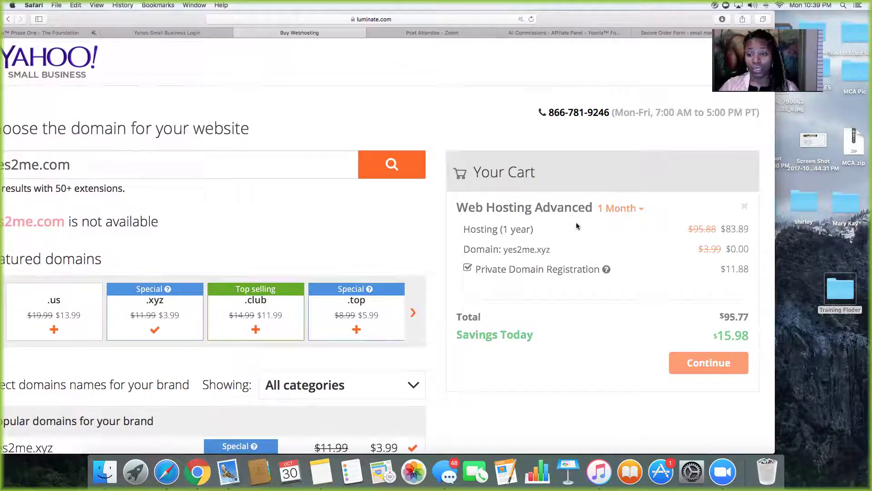
{"action": "scroll", "coordinate": [588, 254], "scroll_direction": "down", "scroll_amount": 3}
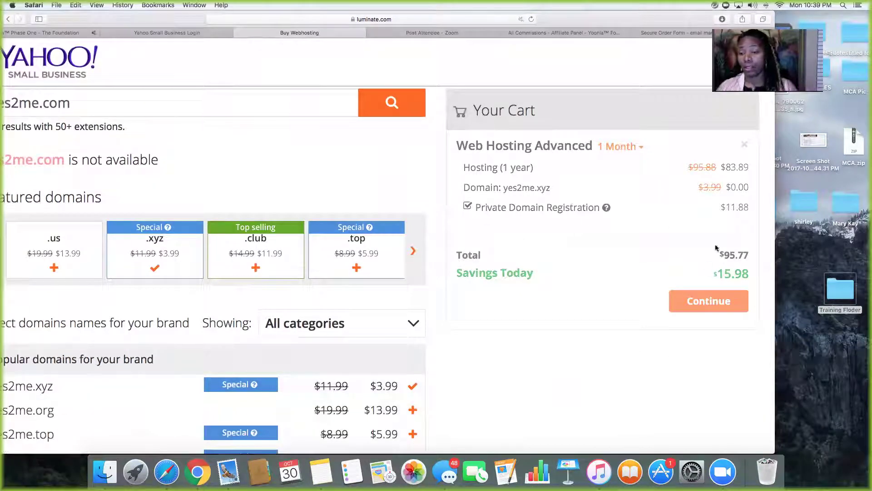
Reload the page so the cart shows $14.97 monthly, then continue to the detailed cart
{"action": "right_click", "coordinate": [615, 248]}
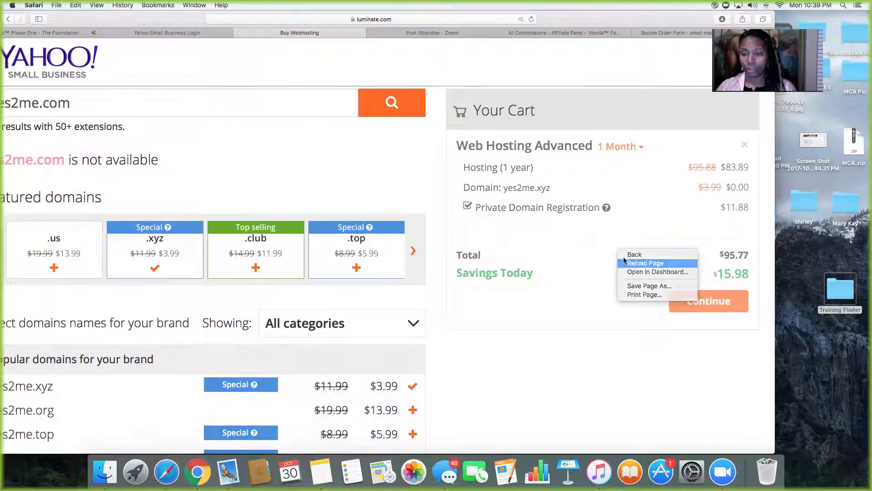
{"action": "left_click", "coordinate": [623, 258]}
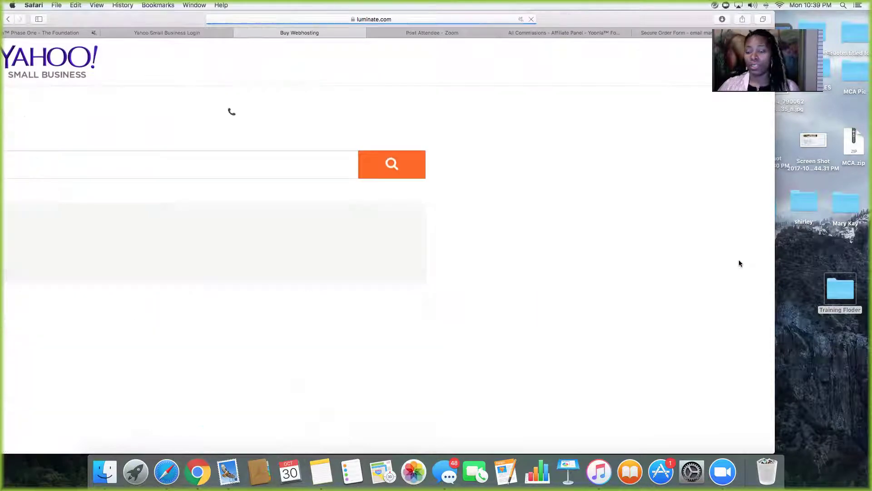
{"action": "left_click_drag", "start_coordinate": [571, 17], "coordinate": [598, 19]}
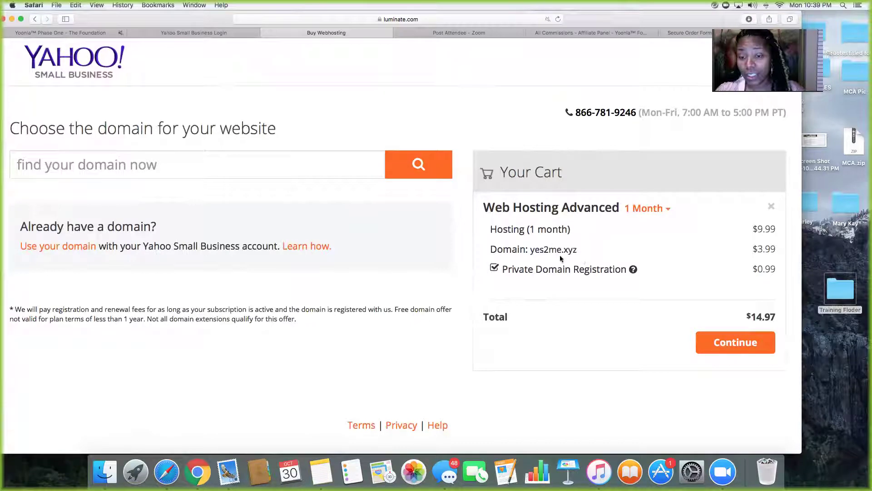
{"action": "left_click", "coordinate": [739, 341]}
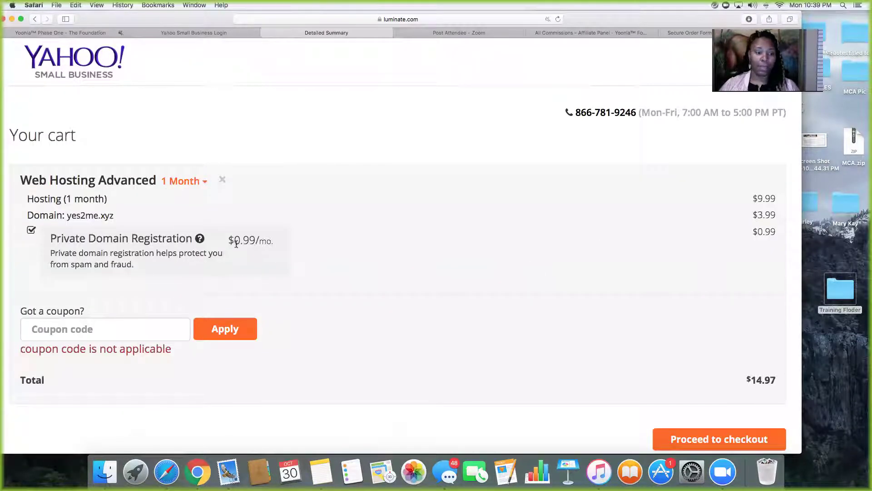
Uncheck Private Domain Registration to bring the total to $13.98 and proceed to checkout
{"action": "scroll", "coordinate": [182, 241], "scroll_direction": "down", "scroll_amount": 1}
{"action": "left_click", "coordinate": [31, 219]}
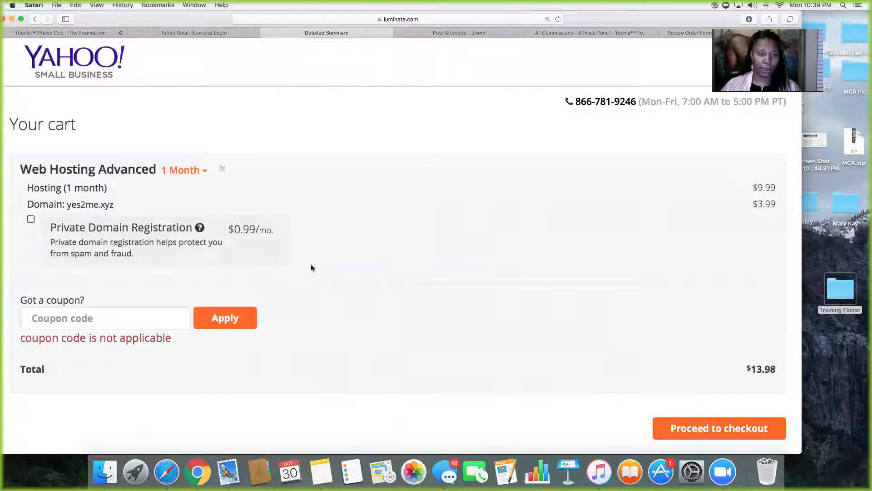
{"action": "scroll", "coordinate": [422, 241], "scroll_direction": "down", "scroll_amount": 3}
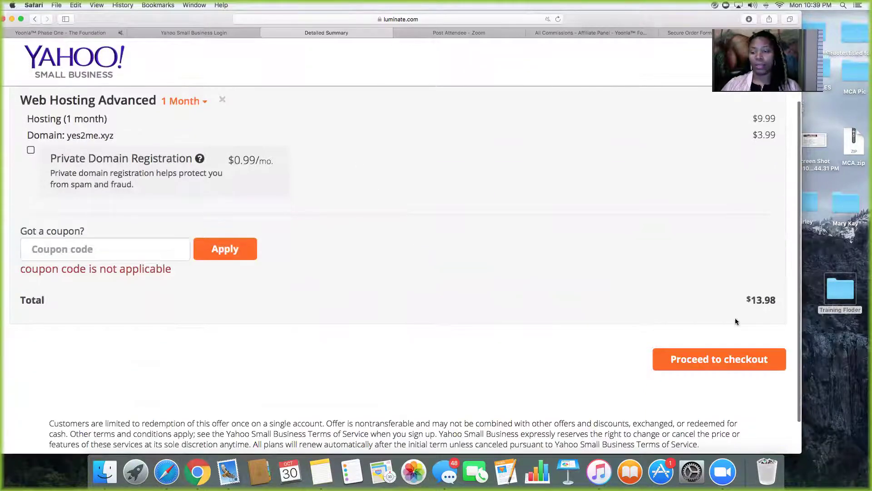
{"action": "left_click", "coordinate": [727, 361]}
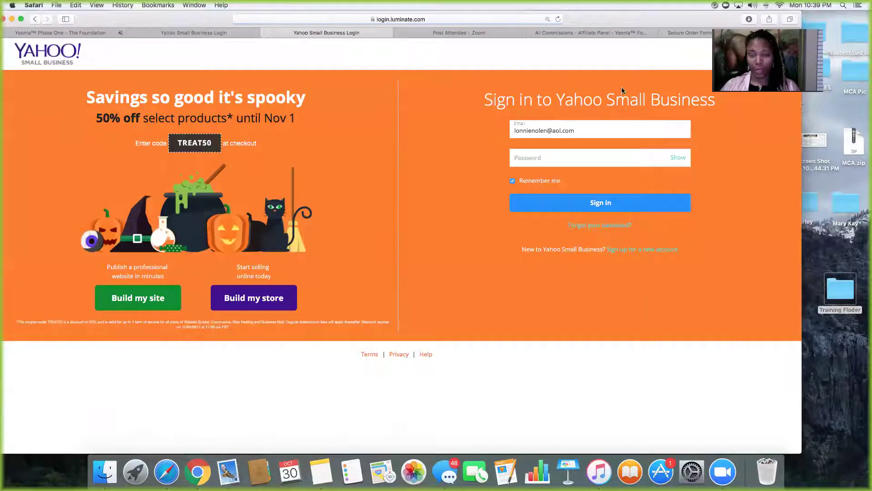
Clear the pre-filled Email field on sign-in and open the Training Floder desktop folder
{"action": "left_click_drag", "start_coordinate": [582, 130], "coordinate": [487, 130]}
{"action": "key", "text": "BackSpace"}
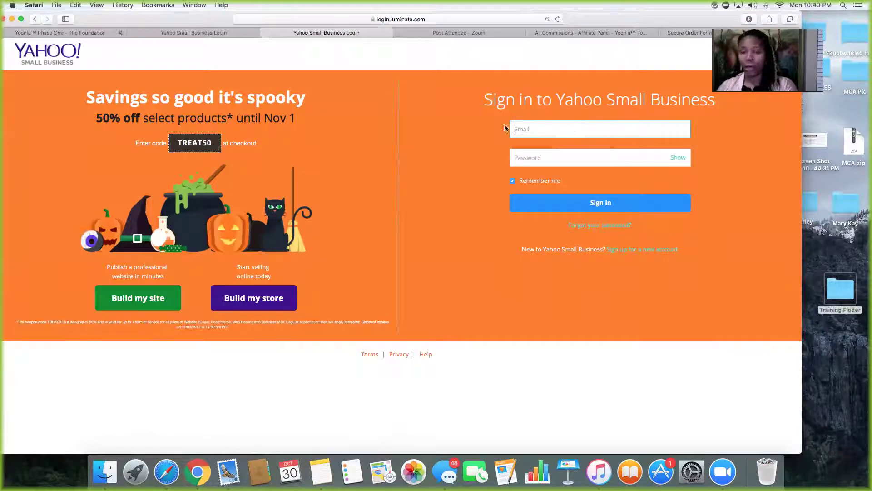
{"action": "left_click_drag", "start_coordinate": [611, 18], "coordinate": [633, 17]}
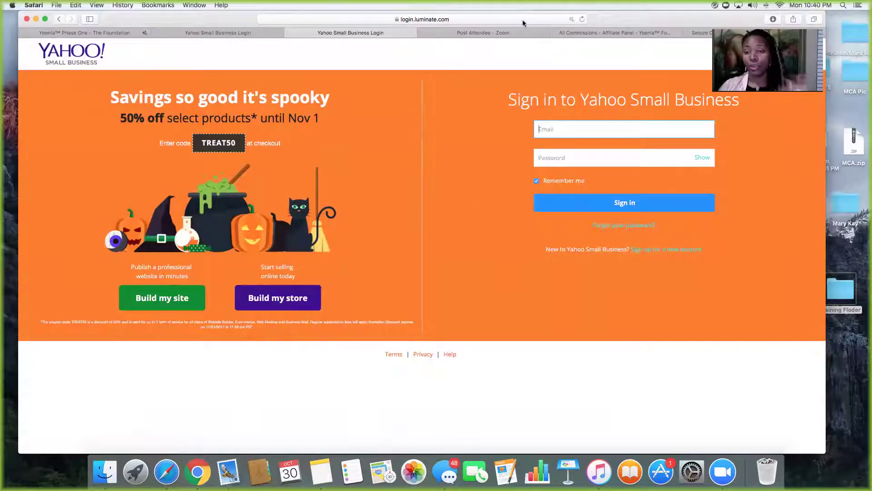
{"action": "mouse_move", "coordinate": [615, 18]}
{"action": "left_mouse_down"}
{"action": "mouse_move", "coordinate": [594, 17]}
{"action": "mouse_move", "coordinate": [602, 17]}
{"action": "left_mouse_up"}
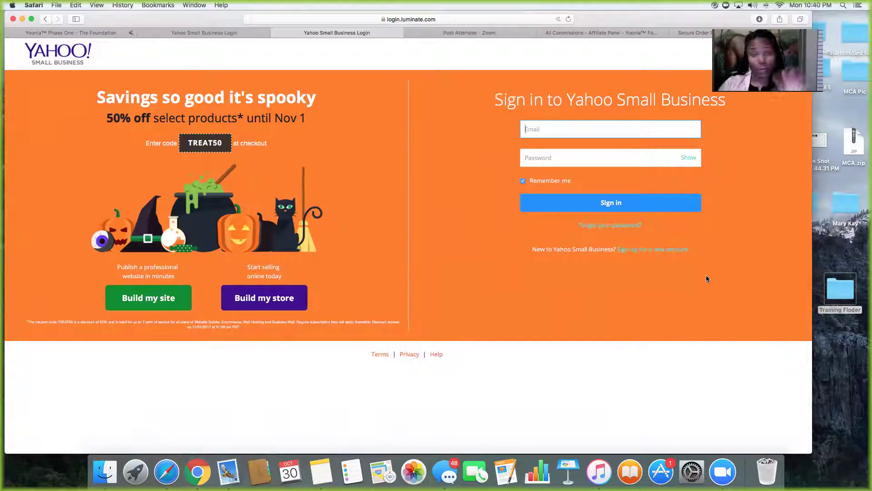
{"action": "double_click", "coordinate": [840, 295]}
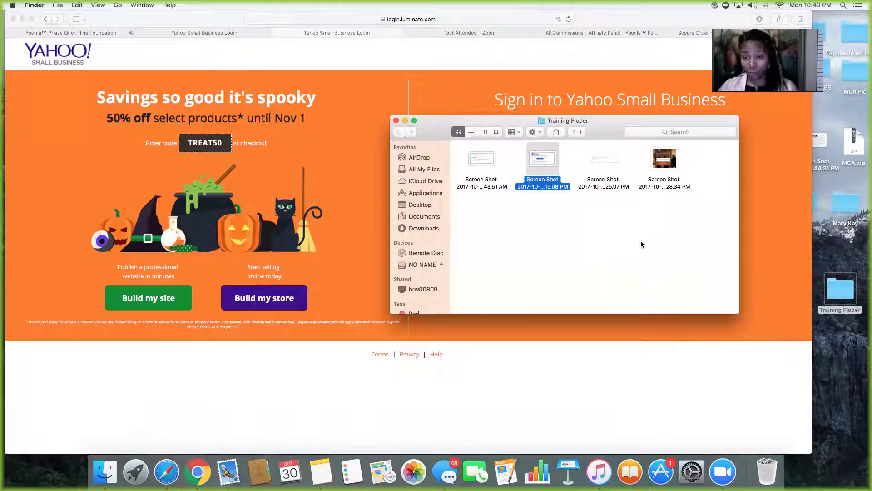
Review the order-confirmation screenshot's order number in Preview, then close it and the folder
{"action": "double_click", "coordinate": [601, 160]}
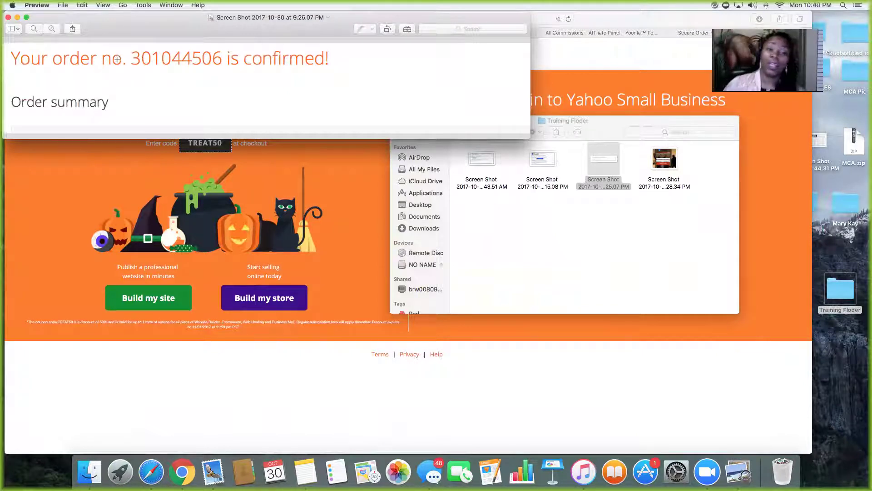
{"action": "left_click_drag", "start_coordinate": [130, 58], "coordinate": [120, 104]}
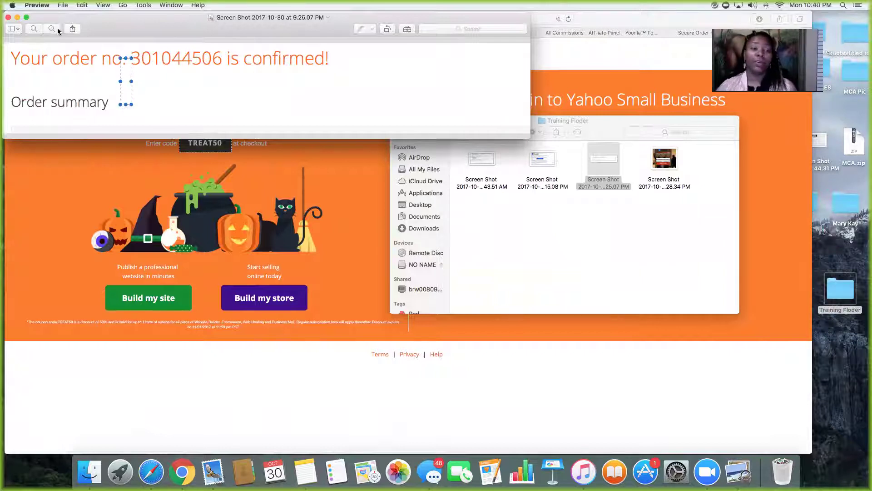
{"action": "left_click_drag", "start_coordinate": [111, 29], "coordinate": [126, 28]}
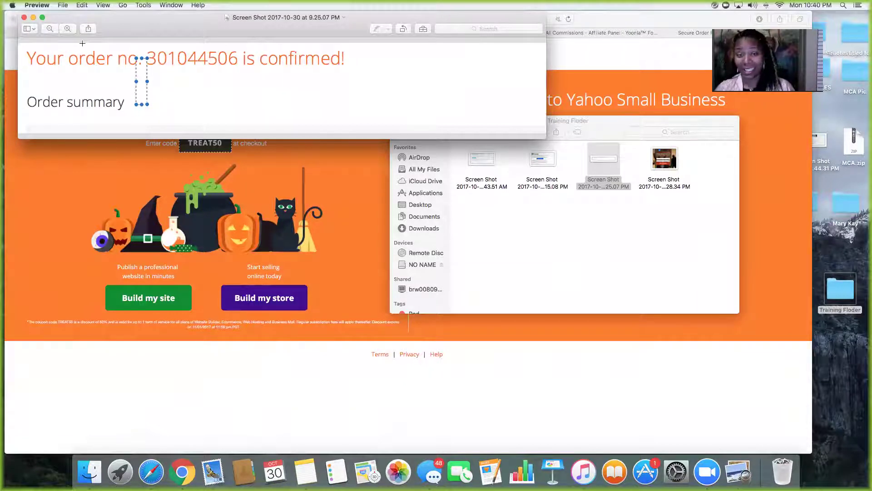
{"action": "left_click", "coordinate": [23, 17]}
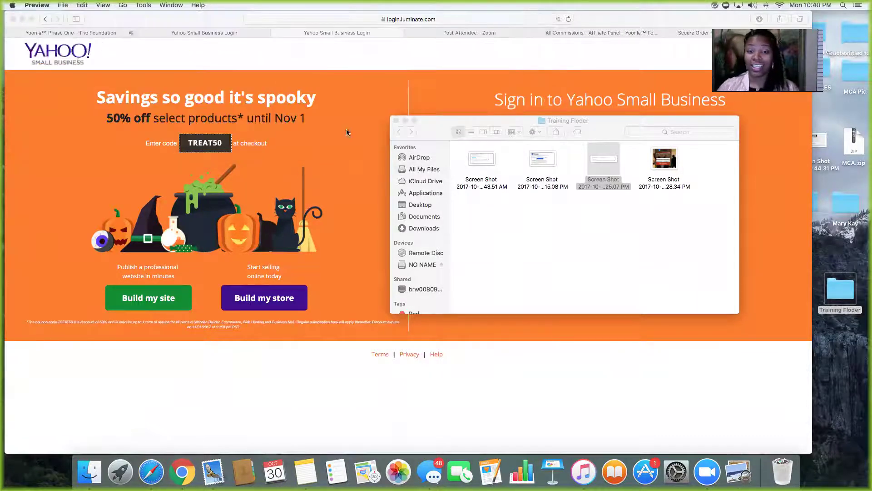
{"action": "left_click", "coordinate": [396, 121]}
{"action": "key", "text": "super+q"}
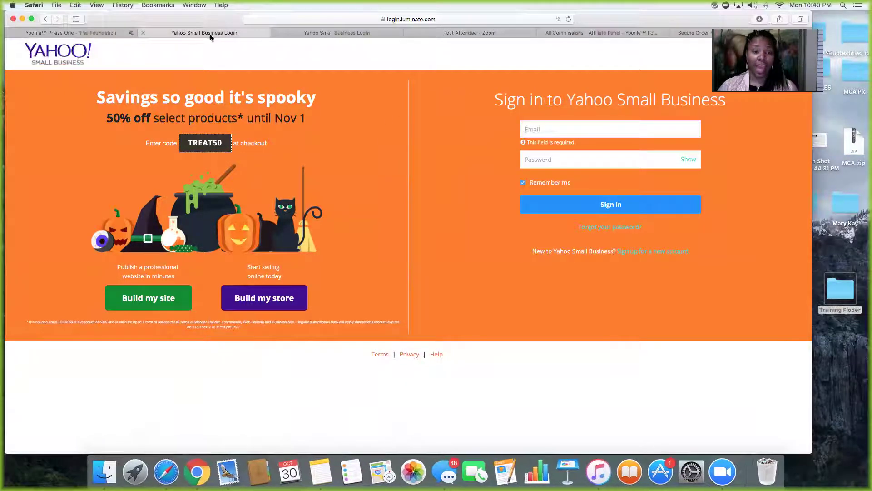
Switch to the Yoonla Phase One – The Foundation tab and scroll to Steps 1–3
{"action": "left_click", "coordinate": [116, 33]}
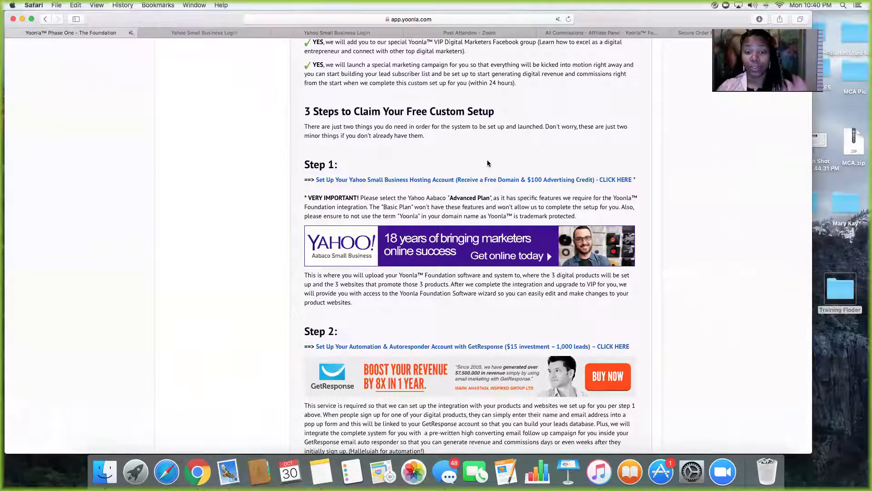
{"action": "scroll", "coordinate": [484, 167], "scroll_direction": "down", "scroll_amount": 4}
{"action": "scroll", "coordinate": [477, 178], "scroll_direction": "down", "scroll_amount": 2}
{"action": "scroll", "coordinate": [449, 190], "scroll_direction": "up", "scroll_amount": 3}
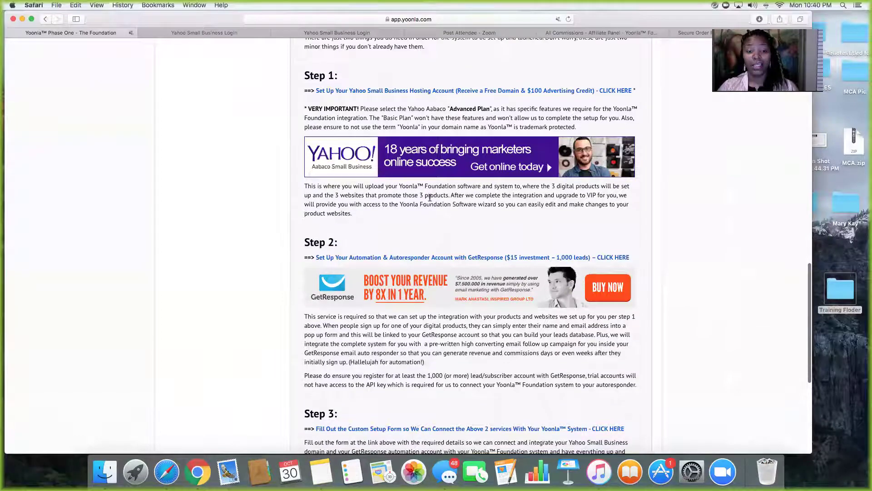
{"action": "scroll", "coordinate": [453, 200], "scroll_direction": "up", "scroll_amount": 1}
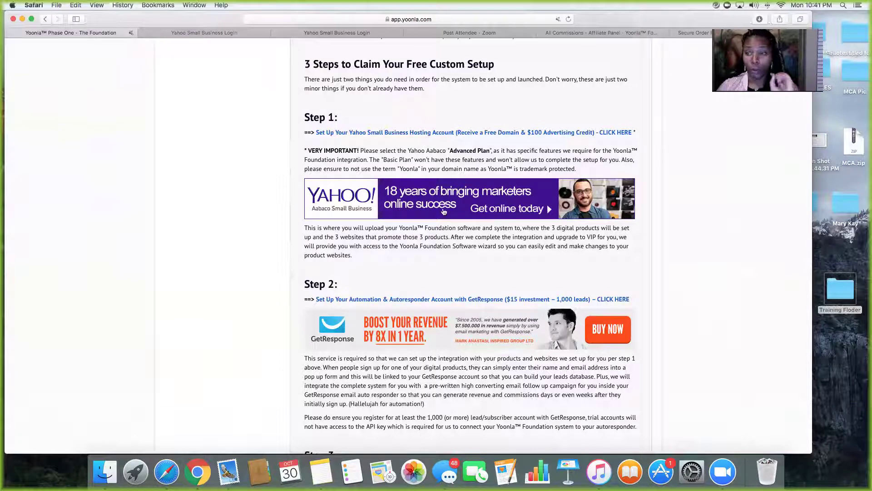
{"action": "scroll", "coordinate": [444, 209], "scroll_direction": "down", "scroll_amount": 2}
{"action": "scroll", "coordinate": [444, 209], "scroll_direction": "down", "scroll_amount": 2}
{"action": "scroll", "coordinate": [374, 279], "scroll_direction": "down", "scroll_amount": 1}
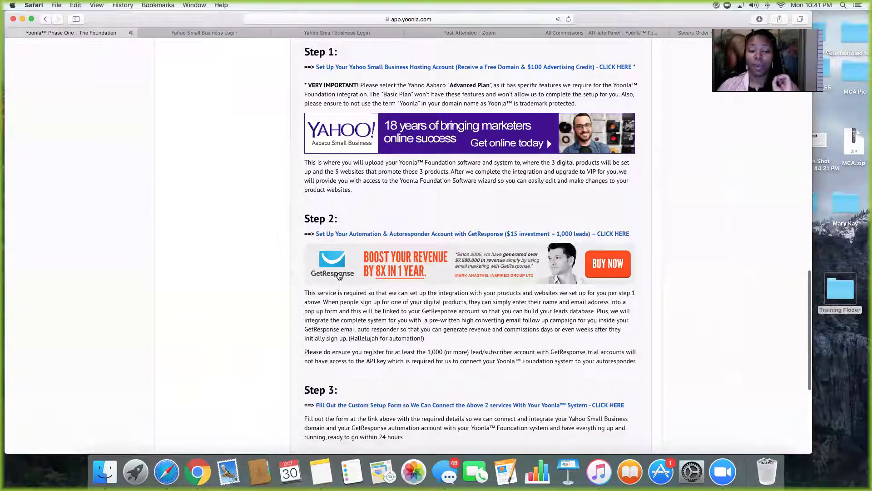
{"action": "double_click", "coordinate": [837, 282]}
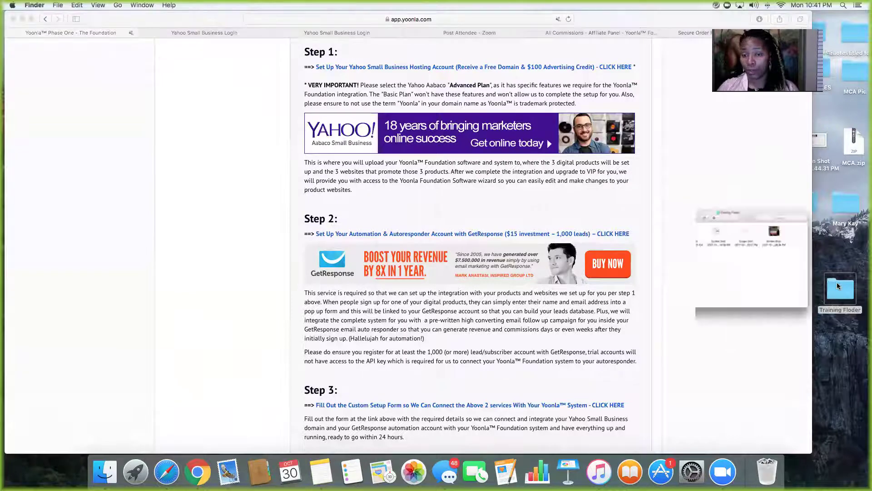
{"action": "double_click", "coordinate": [483, 160]}
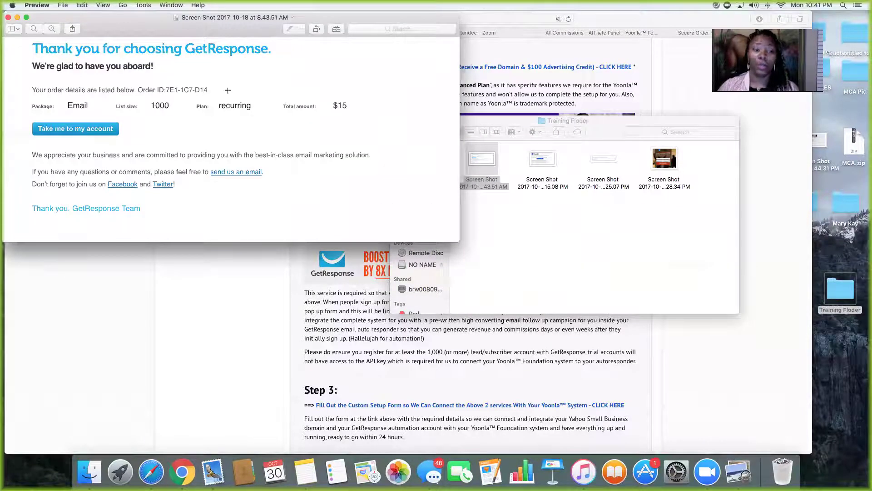
{"action": "left_click", "coordinate": [9, 17]}
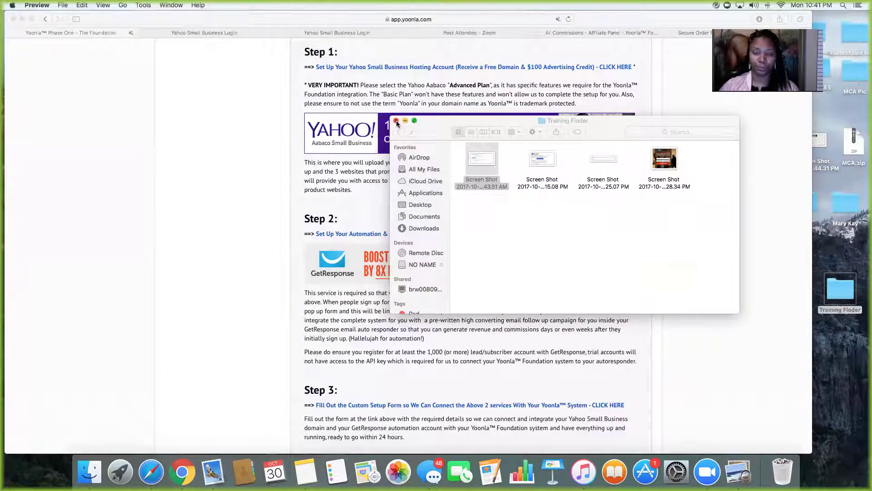
{"action": "left_click", "coordinate": [396, 121]}
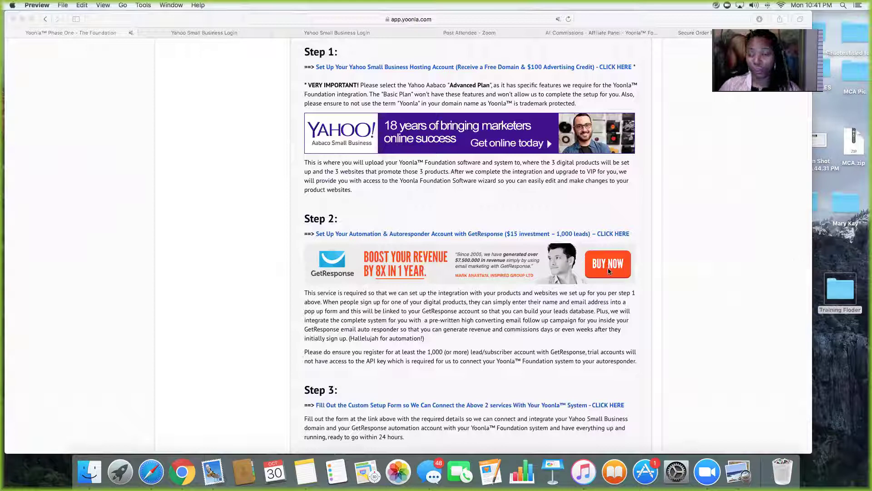
Open the custom setup form via Step 3's 'Fill Out the Custom Setup Form' link and scroll through it
{"action": "scroll", "coordinate": [440, 252], "scroll_direction": "down", "scroll_amount": 2}
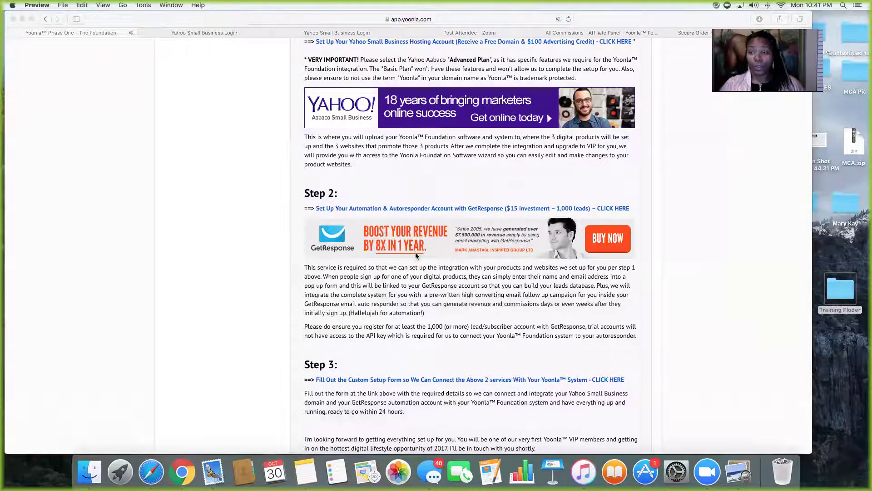
{"action": "scroll", "coordinate": [413, 295], "scroll_direction": "down", "scroll_amount": 5}
{"action": "left_click", "coordinate": [399, 301]}
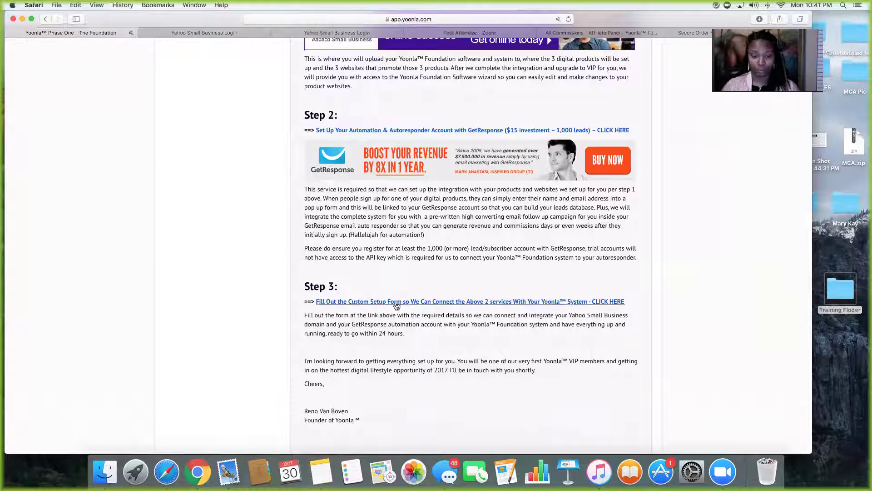
{"action": "left_click", "coordinate": [399, 301]}
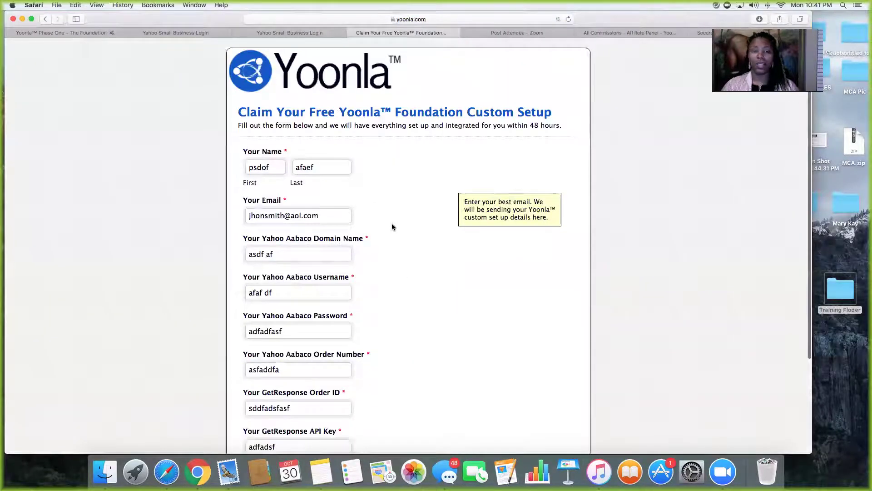
{"action": "scroll", "coordinate": [392, 227], "scroll_direction": "down", "scroll_amount": 5}
{"action": "scroll", "coordinate": [391, 246], "scroll_direction": "up", "scroll_amount": 5}
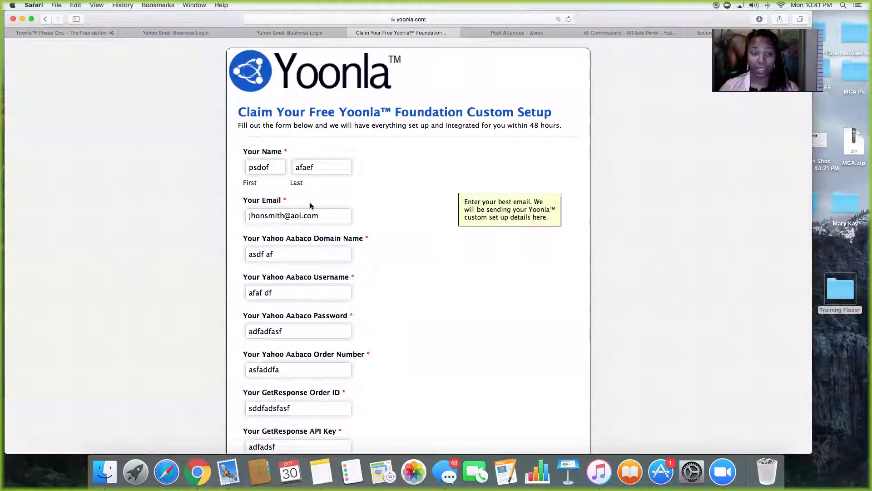
{"action": "scroll", "coordinate": [315, 227], "scroll_direction": "down", "scroll_amount": 5}
{"action": "scroll", "coordinate": [313, 245], "scroll_direction": "up", "scroll_amount": 5}
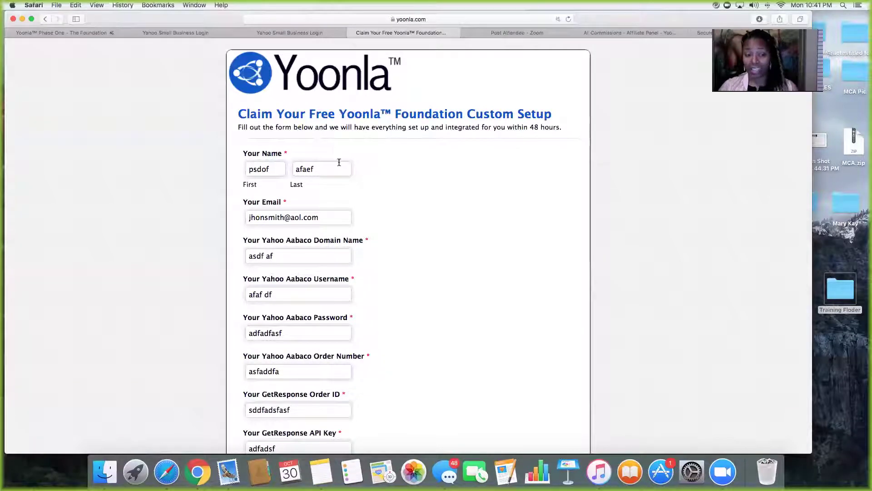
Read the tip boxes for the Domain Name, Yahoo Aabaco Username and Yahoo Aabaco Password fields
{"action": "mouse_move", "coordinate": [322, 220]}
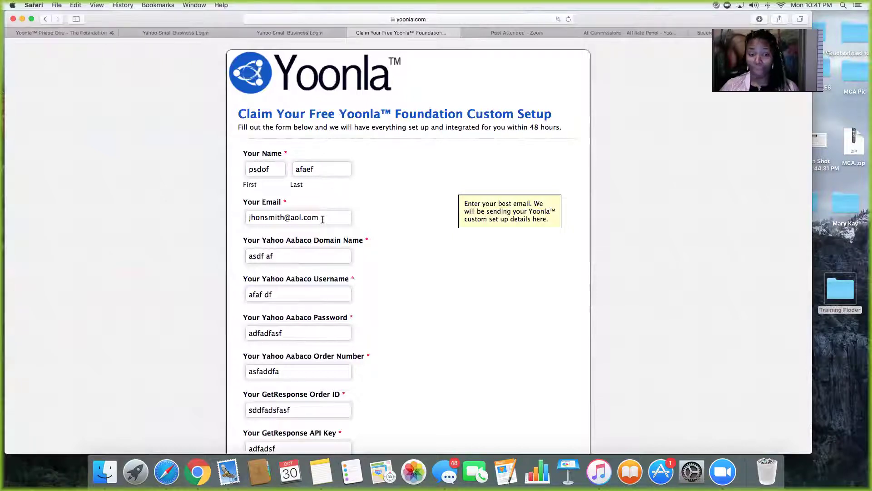
{"action": "mouse_move", "coordinate": [305, 262]}
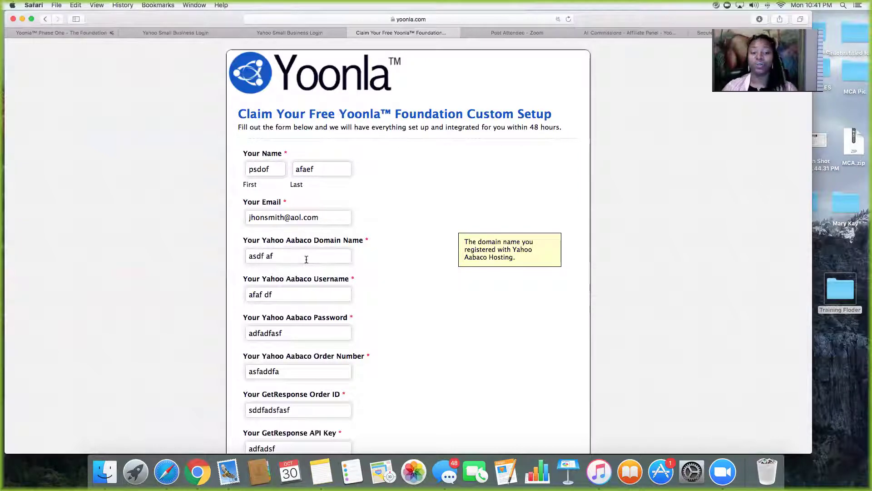
{"action": "left_click", "coordinate": [308, 290]}
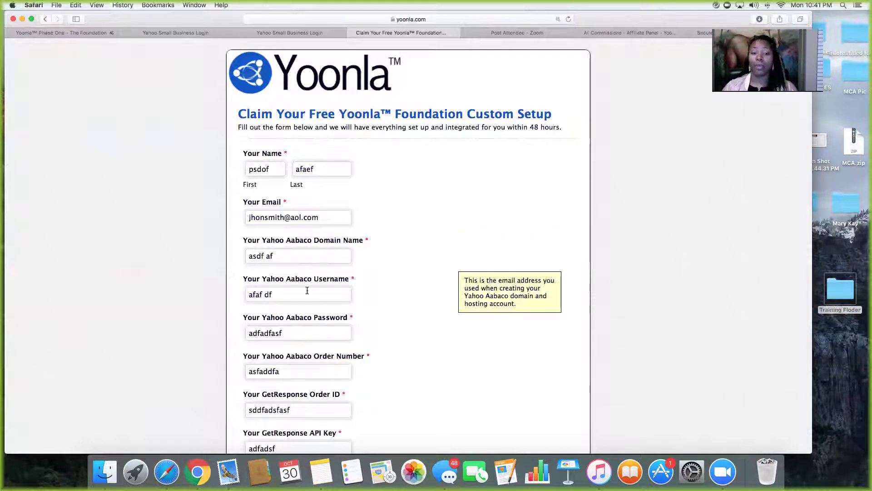
{"action": "left_click", "coordinate": [329, 247]}
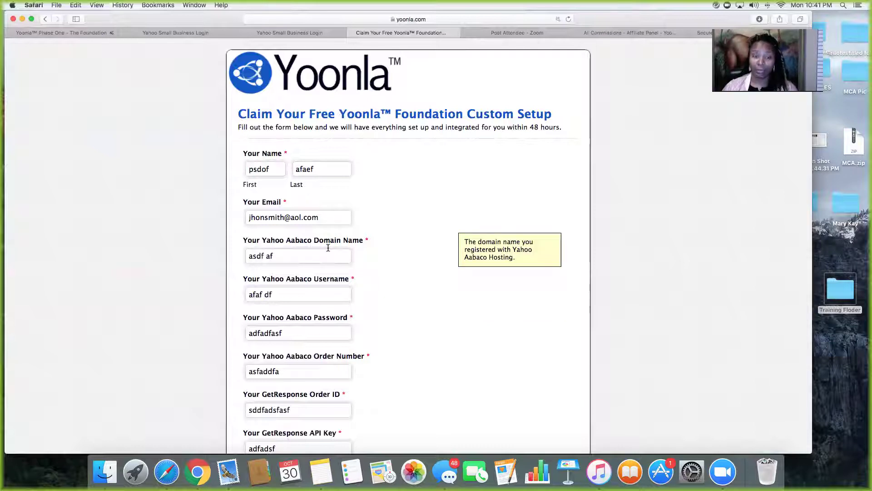
{"action": "key", "text": "Tab"}
{"action": "left_click", "coordinate": [310, 298]}
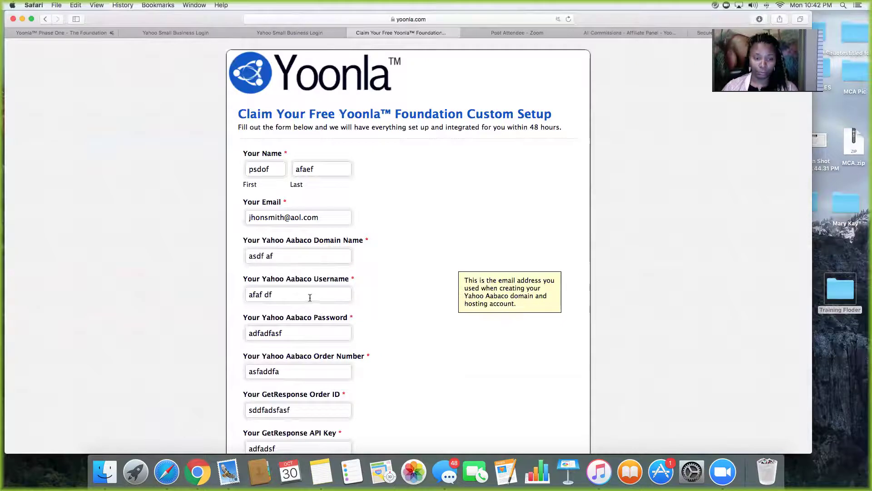
{"action": "scroll", "coordinate": [304, 293], "scroll_direction": "down", "scroll_amount": 1}
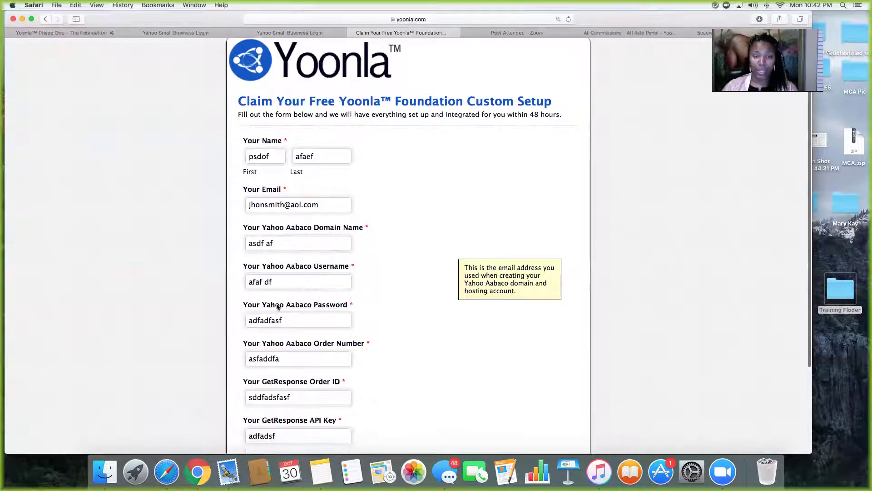
{"action": "left_click", "coordinate": [292, 321]}
{"action": "scroll", "coordinate": [296, 320], "scroll_direction": "down", "scroll_amount": 1}
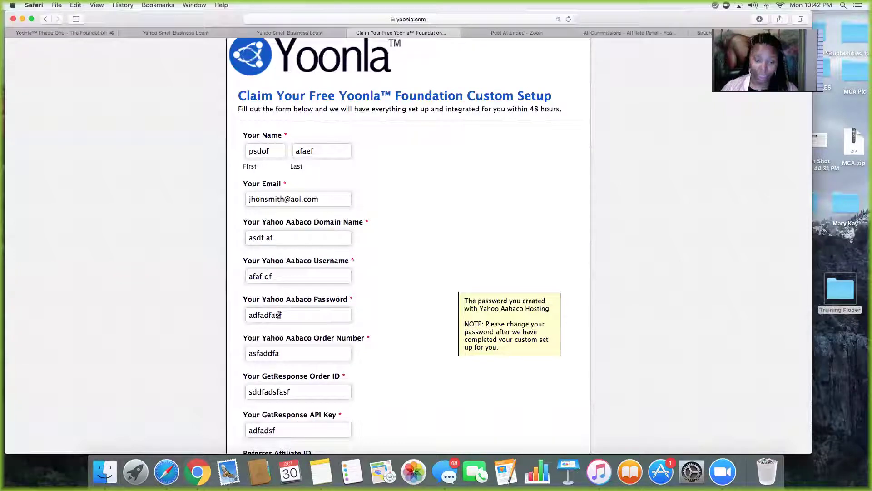
{"action": "scroll", "coordinate": [321, 315], "scroll_direction": "down", "scroll_amount": 2}
{"action": "scroll", "coordinate": [320, 314], "scroll_direction": "down", "scroll_amount": 2}
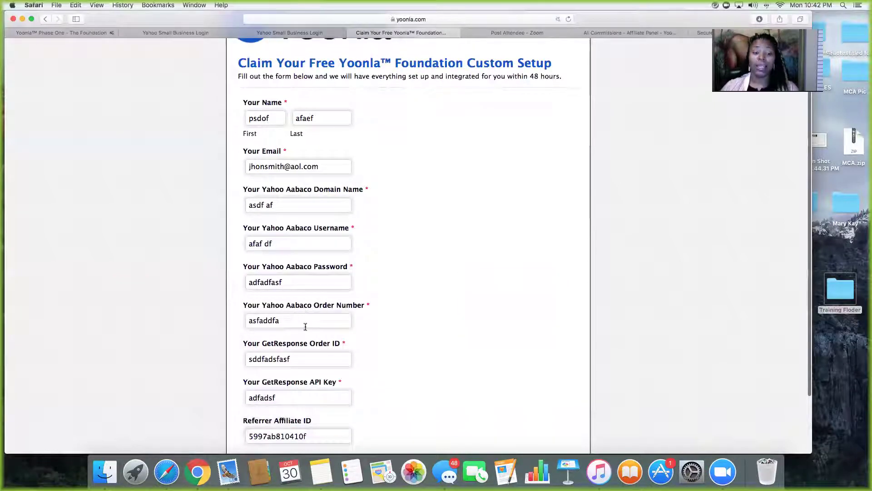
{"action": "left_click", "coordinate": [841, 290]}
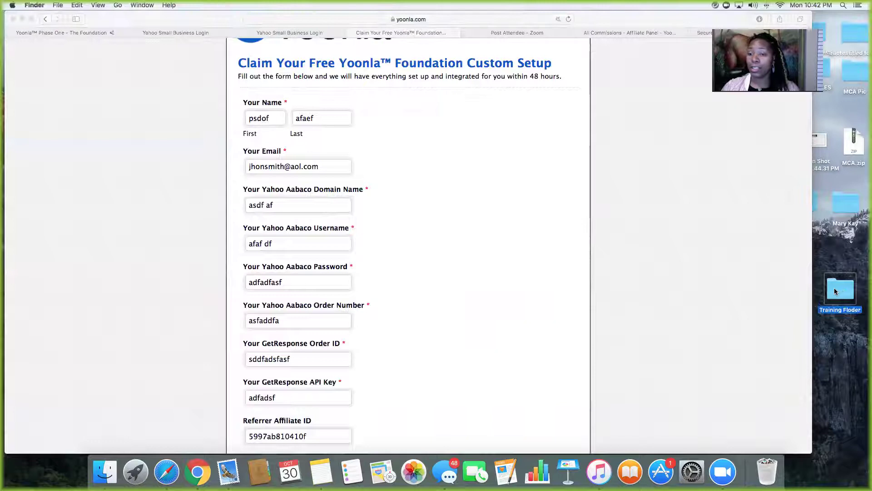
{"action": "double_click", "coordinate": [834, 291]}
{"action": "left_click", "coordinate": [601, 159]}
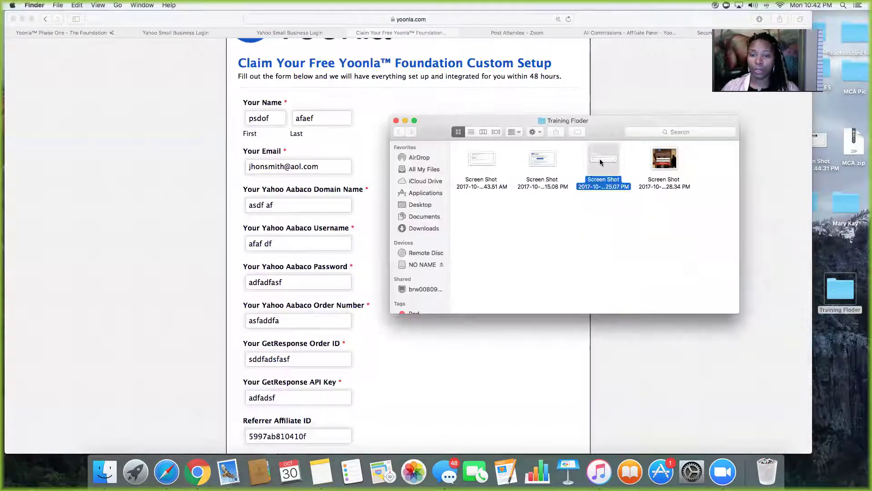
{"action": "double_click", "coordinate": [600, 159]}
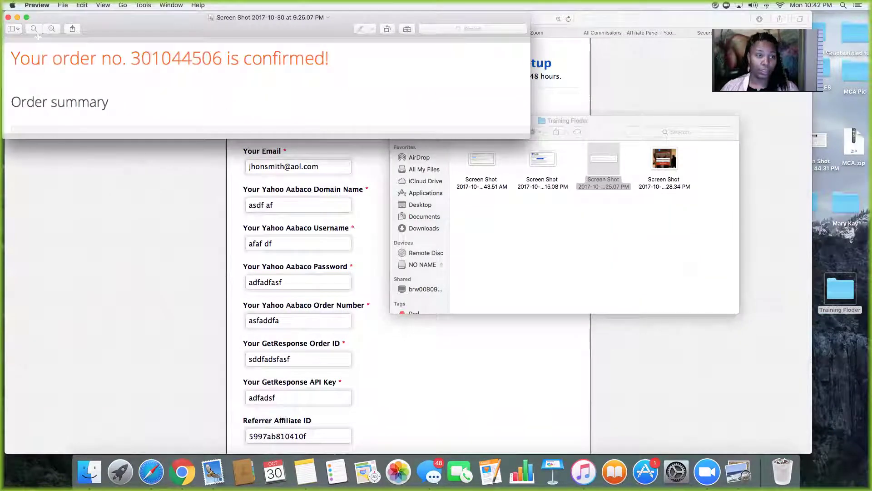
{"action": "left_click", "coordinate": [8, 17]}
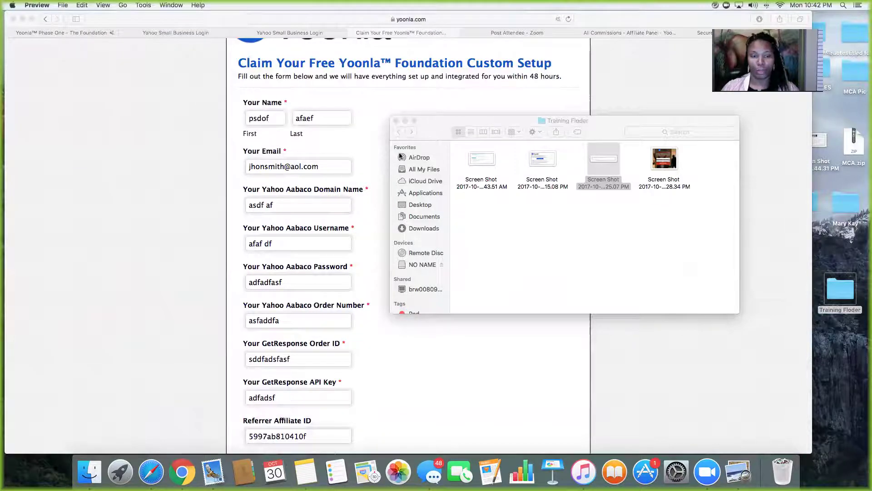
{"action": "left_click_drag", "start_coordinate": [649, 124], "coordinate": [750, 108]}
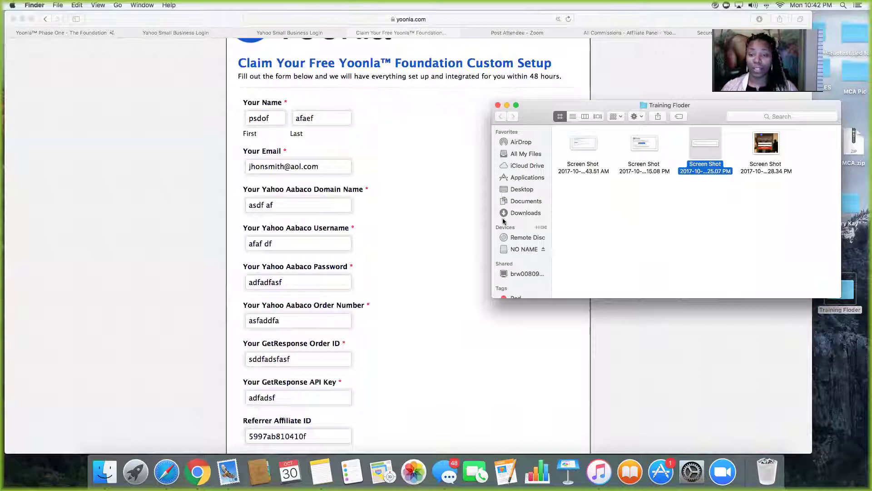
{"action": "double_click", "coordinate": [579, 147]}
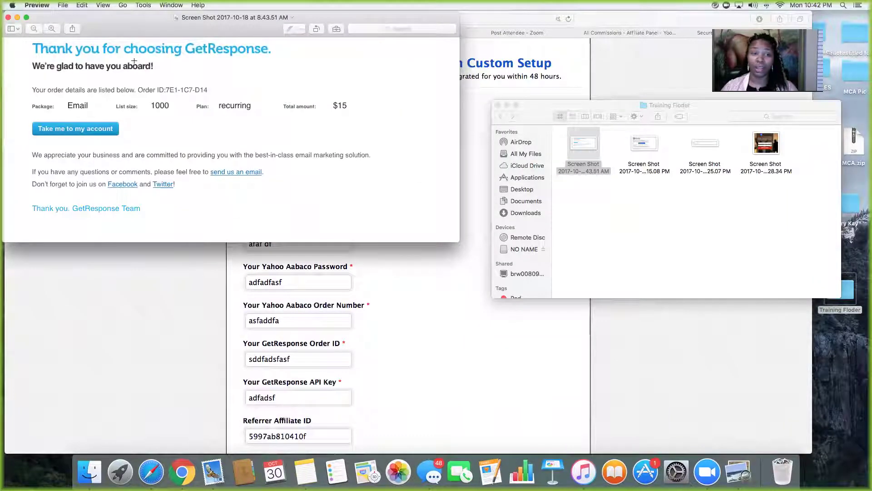
{"action": "left_click", "coordinate": [8, 17]}
{"action": "scroll", "coordinate": [310, 319], "scroll_direction": "down", "scroll_amount": 2}
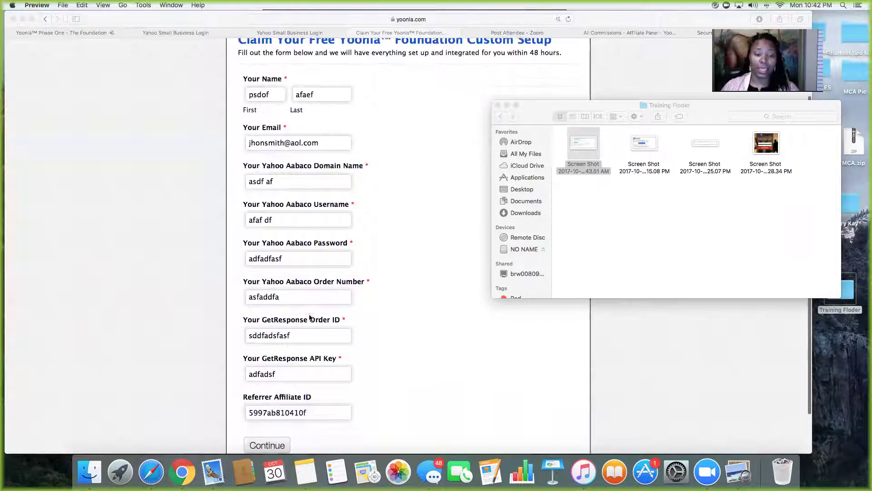
{"action": "scroll", "coordinate": [310, 318], "scroll_direction": "down", "scroll_amount": 2}
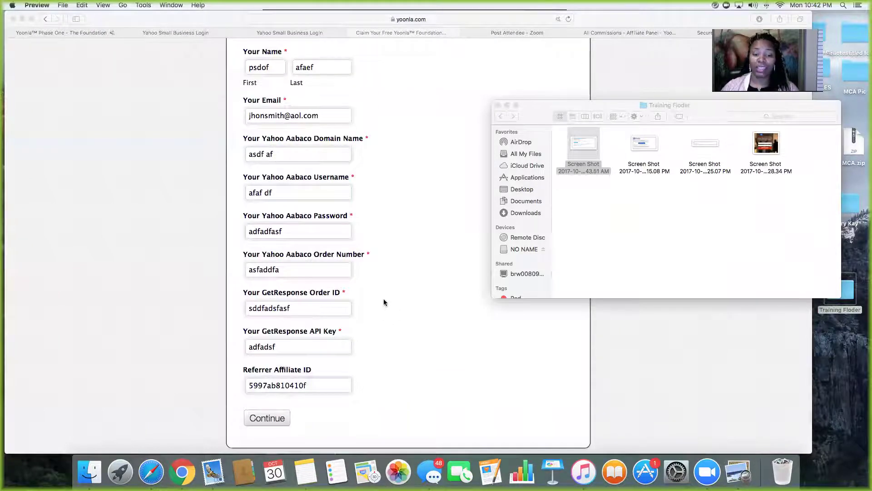
{"action": "left_click", "coordinate": [499, 107]}
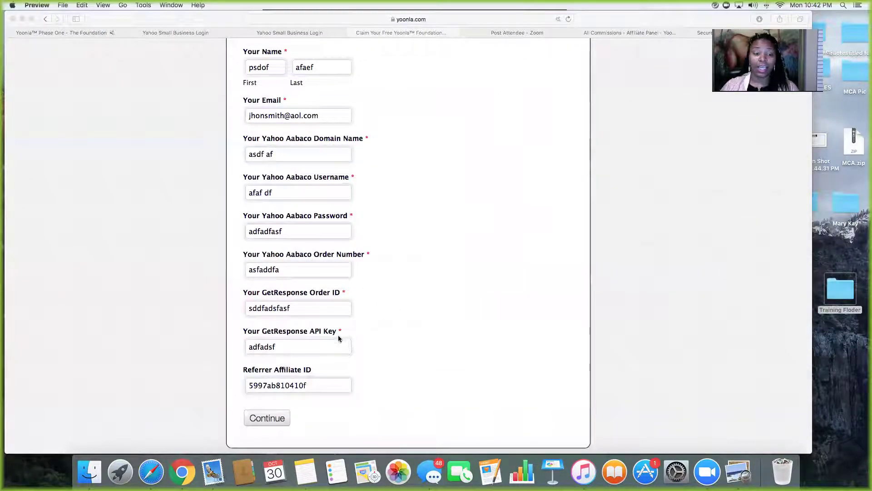
{"action": "left_click", "coordinate": [330, 319]}
{"action": "left_click", "coordinate": [334, 269]}
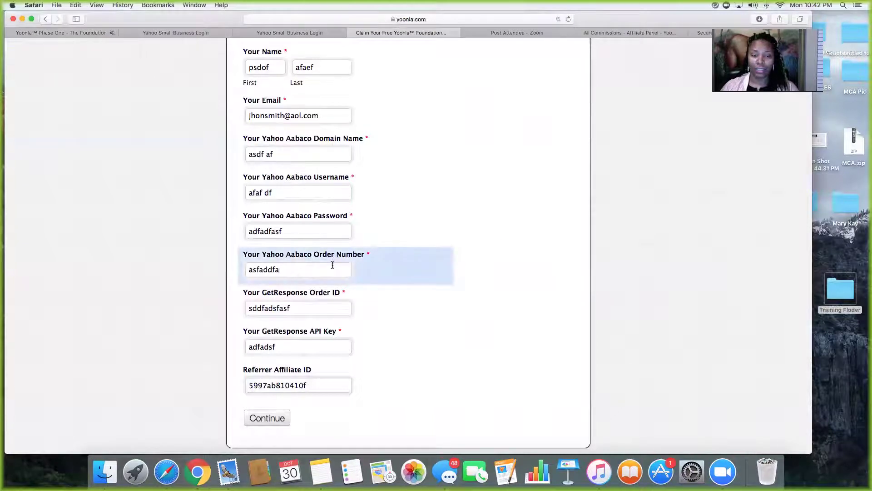
Recheck the GetResponse API Key entry and open a new blank Safari tab
{"action": "left_click", "coordinate": [325, 345]}
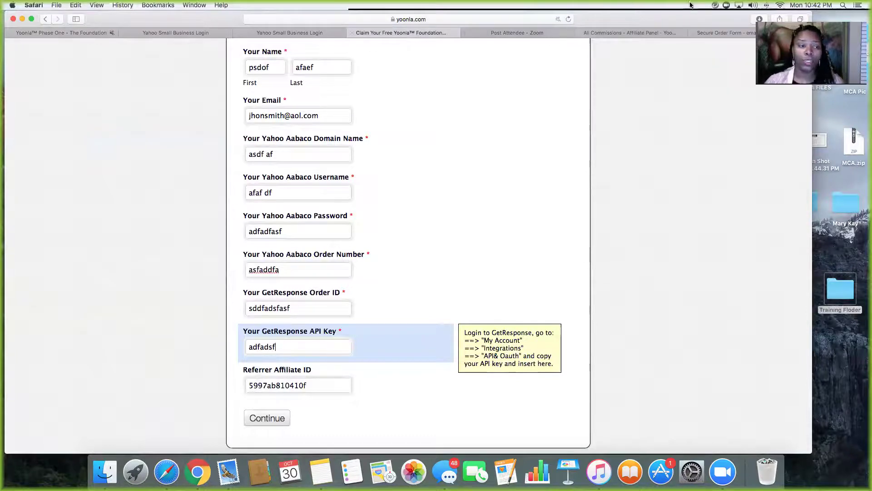
{"action": "key", "text": "super+t"}
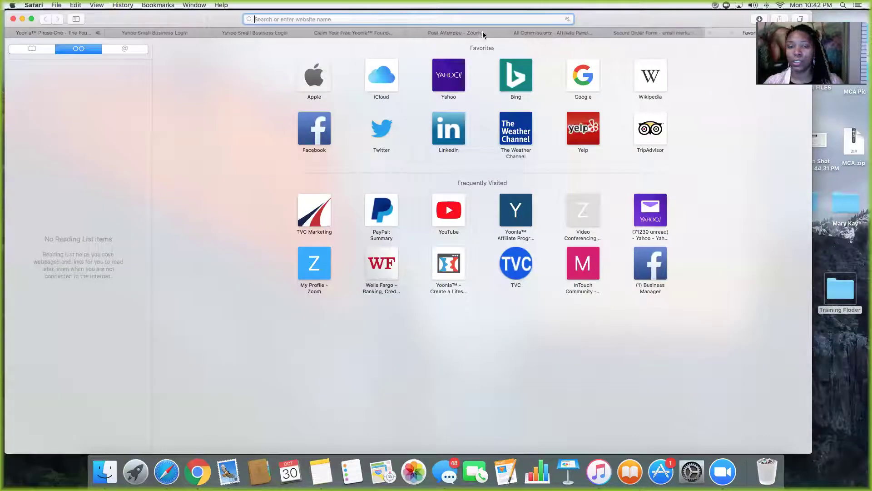
Load the GetResponse homepage and dismiss the getting-started video popup
{"action": "type", "text": "getresponse.com"}
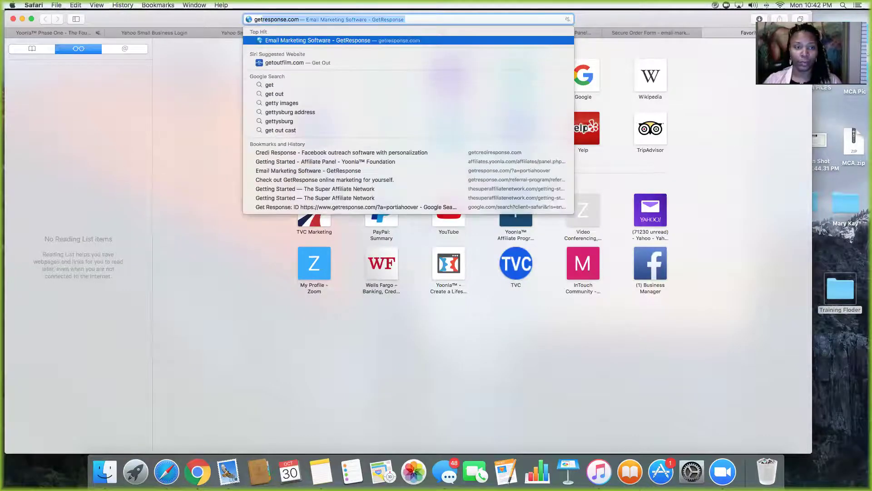
{"action": "key", "text": "Return"}
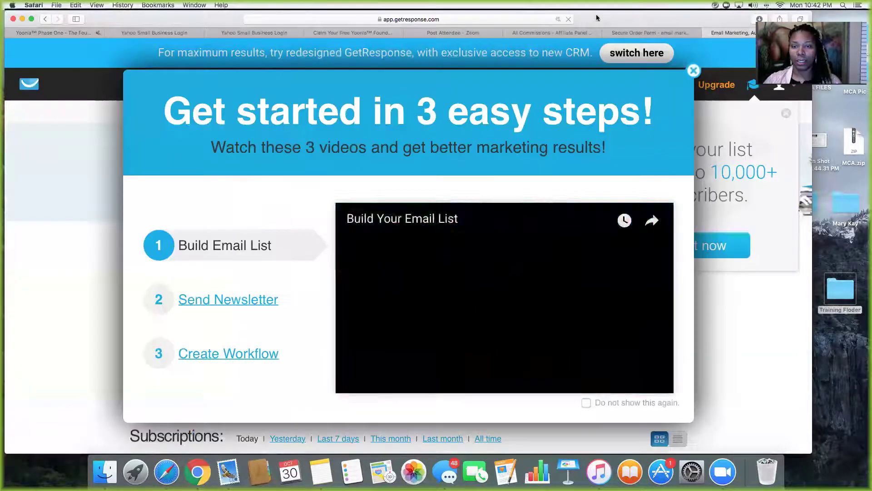
{"action": "left_click", "coordinate": [692, 73]}
Show the account's API & OAuth settings with its API key, then return to the Yoonla form
{"action": "left_click", "coordinate": [795, 91]}
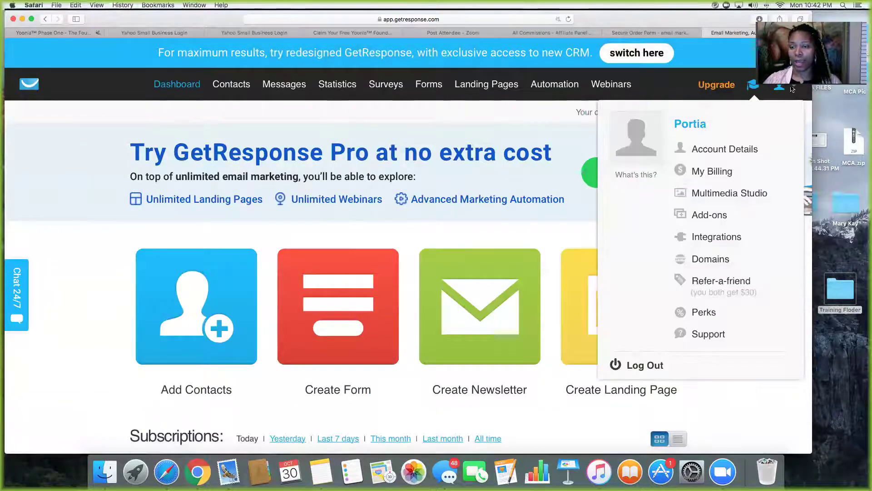
{"action": "mouse_move", "coordinate": [780, 86]}
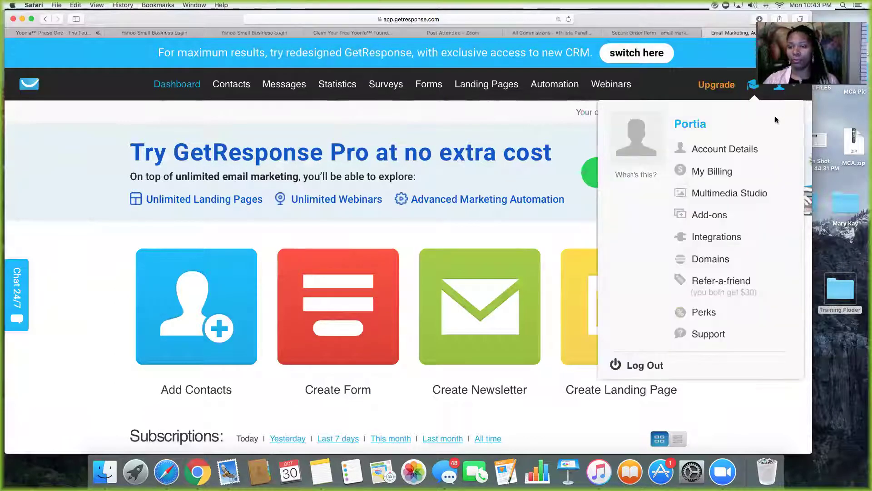
{"action": "left_click", "coordinate": [720, 240]}
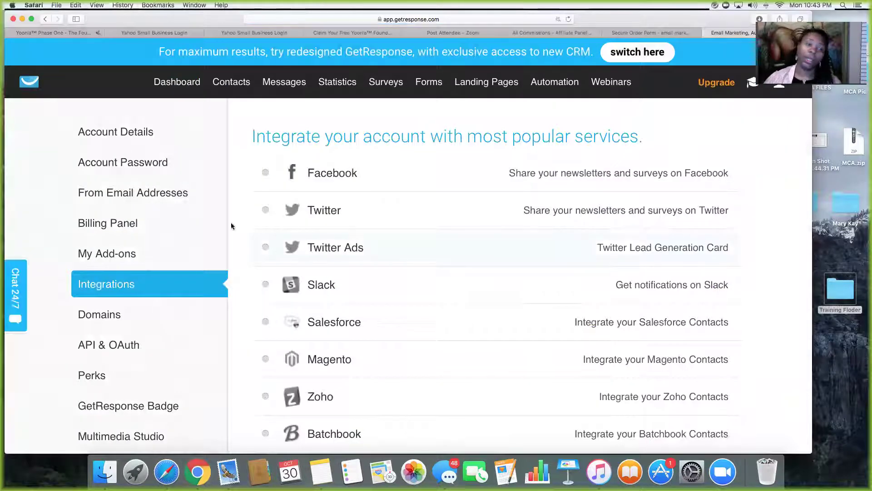
{"action": "scroll", "coordinate": [111, 220], "scroll_direction": "down", "scroll_amount": 2}
{"action": "scroll", "coordinate": [110, 220], "scroll_direction": "down", "scroll_amount": 1}
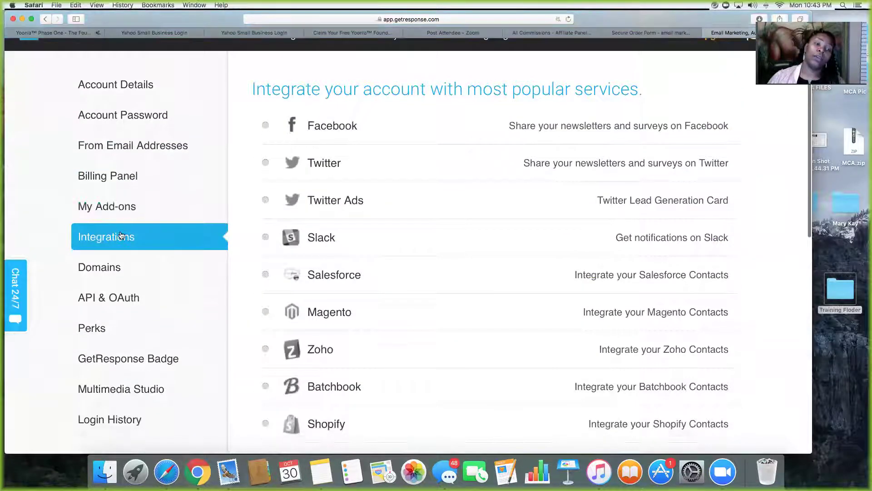
{"action": "left_click", "coordinate": [138, 298]}
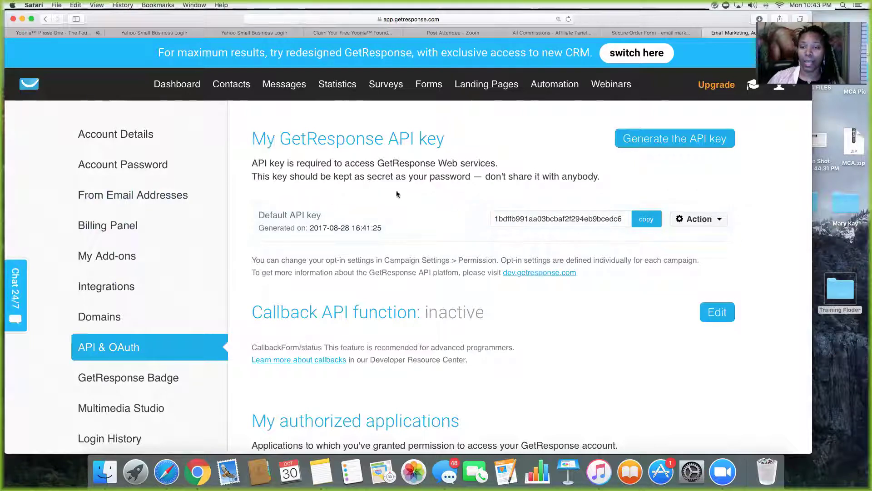
{"action": "left_click", "coordinate": [347, 34]}
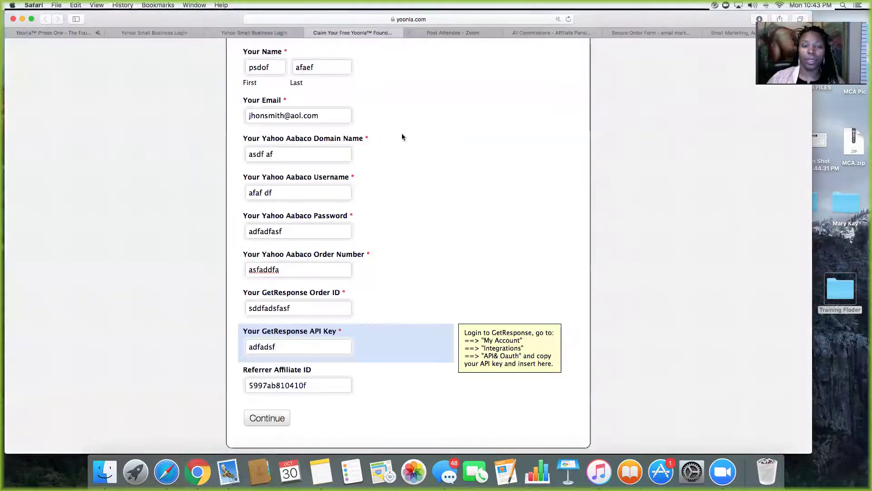
Look over the custom setup fields and their help tips, then continue to the details review page
{"action": "scroll", "coordinate": [402, 135], "scroll_direction": "down", "scroll_amount": 1}
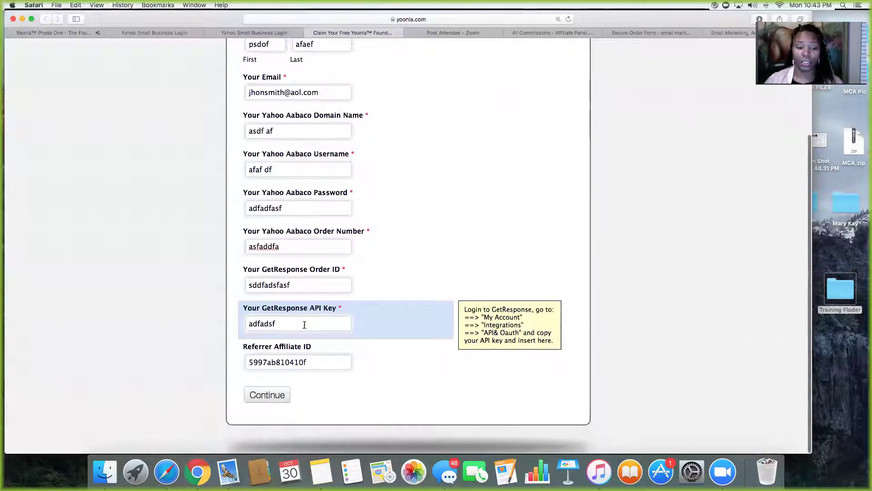
{"action": "mouse_move", "coordinate": [296, 359]}
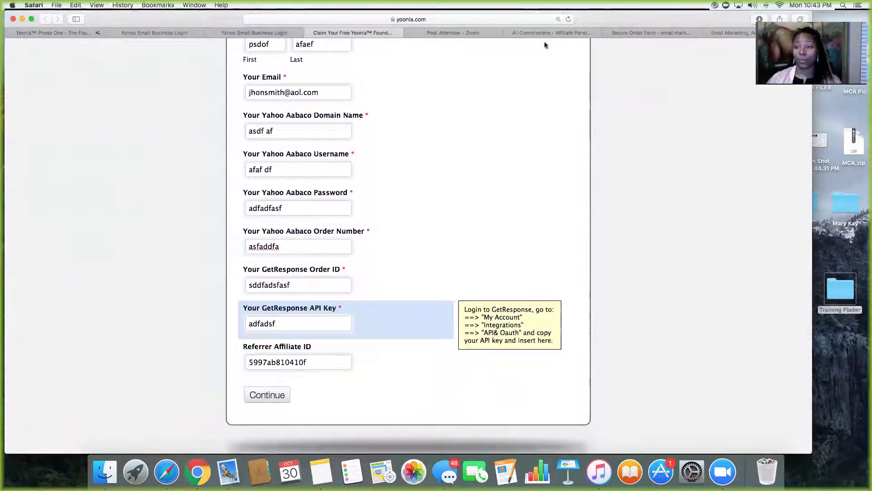
{"action": "left_click_drag", "start_coordinate": [631, 14], "coordinate": [608, 14]}
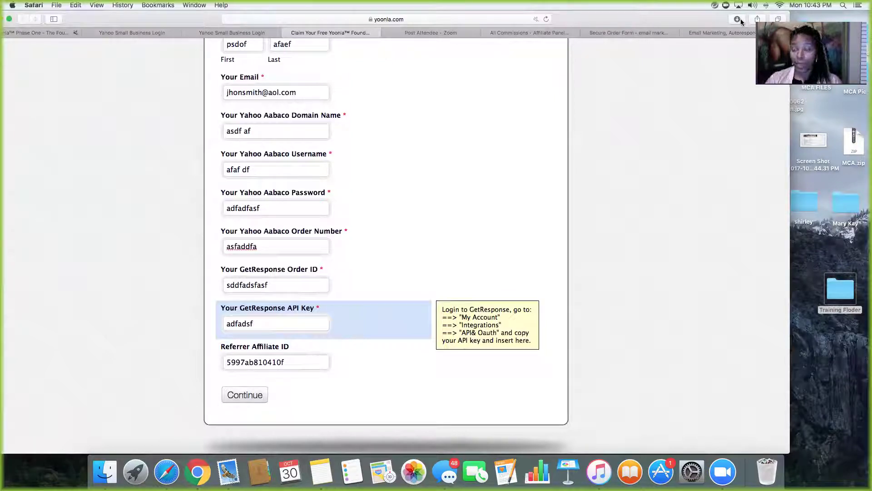
{"action": "mouse_move", "coordinate": [286, 364]}
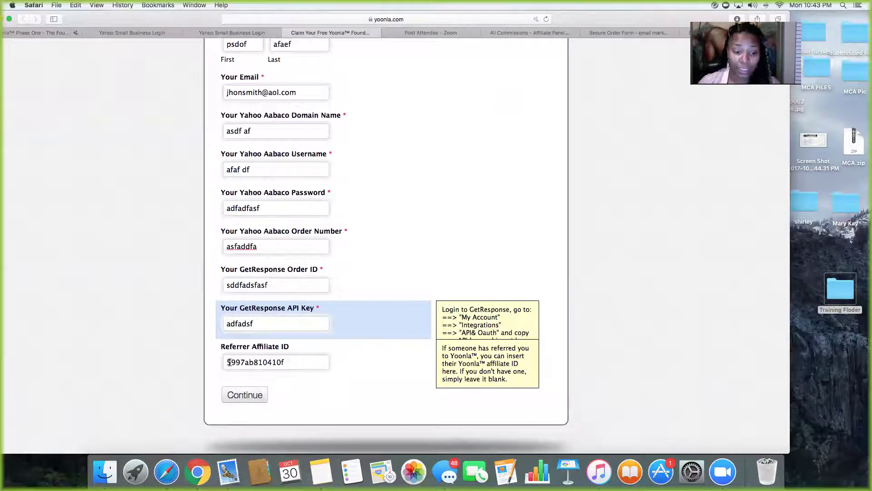
{"action": "mouse_move", "coordinate": [257, 362]}
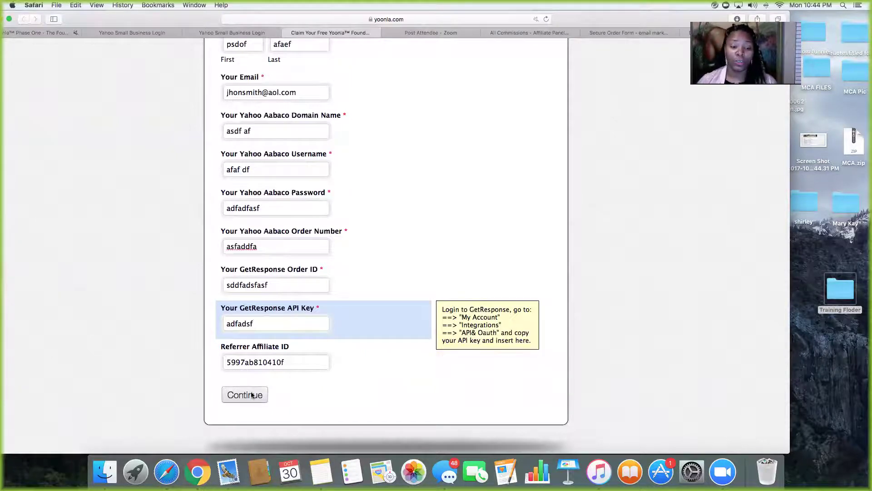
{"action": "mouse_move", "coordinate": [267, 270]}
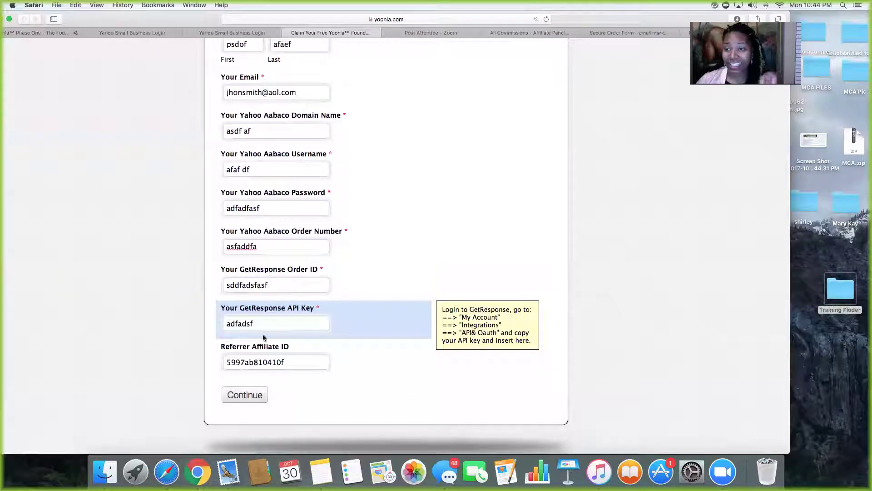
{"action": "left_click", "coordinate": [261, 395]}
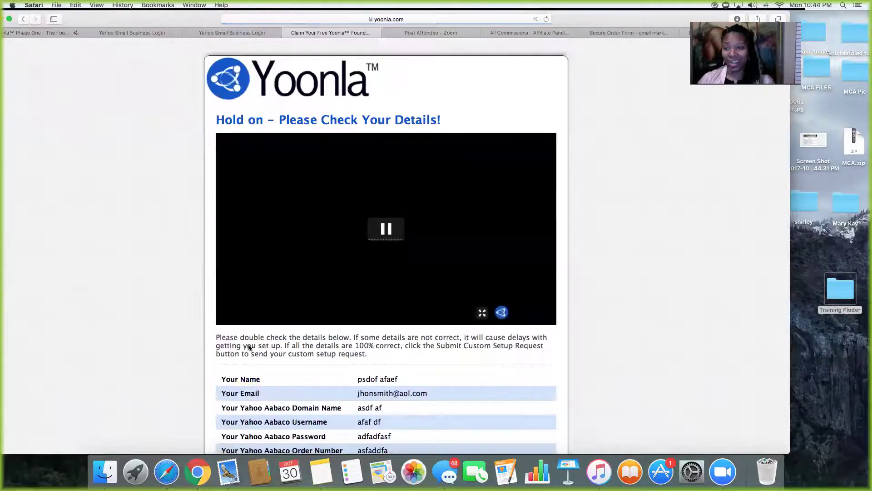
Scroll through the 'Please Check Your Details' page with the video louder, then go back to edit the form
{"action": "scroll", "coordinate": [289, 228], "scroll_direction": "down", "scroll_amount": 5}
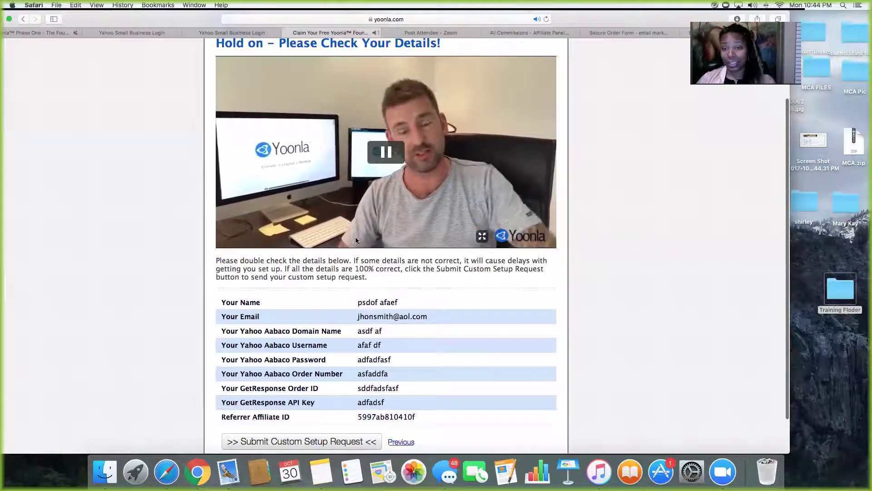
{"action": "scroll", "coordinate": [321, 243], "scroll_direction": "up", "scroll_amount": 1}
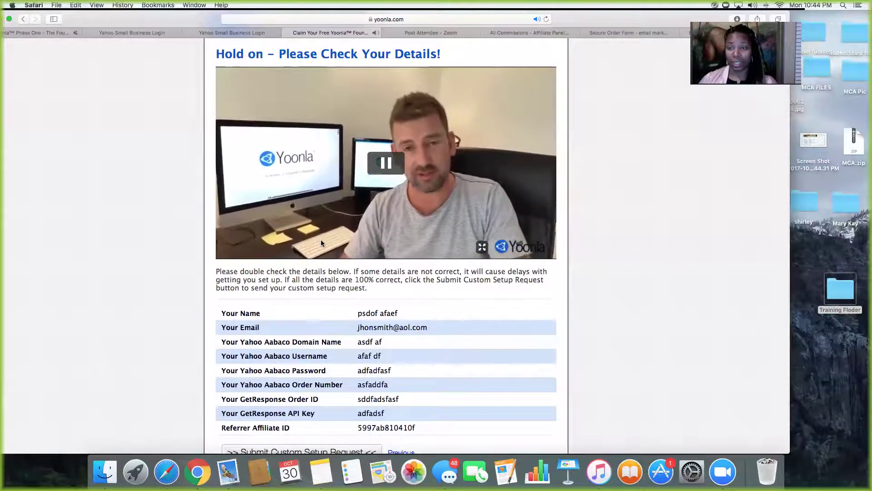
{"action": "key", "text": "XF86AudioRaiseVolume"}
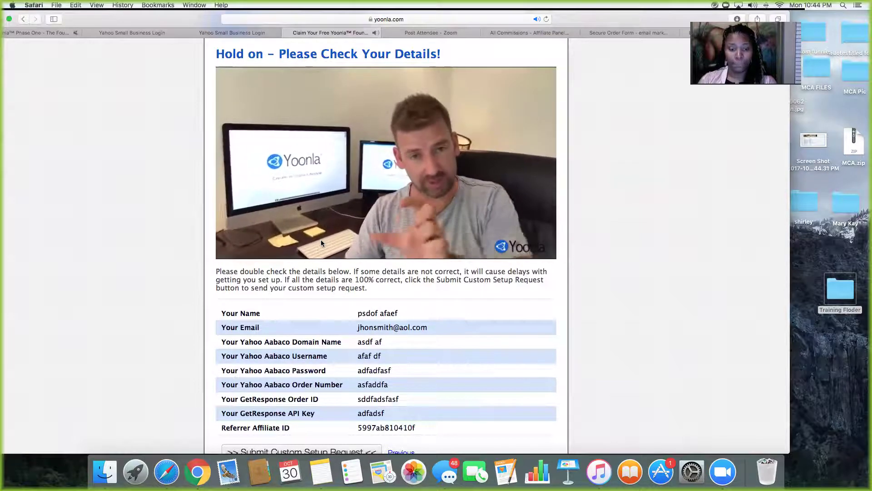
{"action": "scroll", "coordinate": [318, 246], "scroll_direction": "down", "scroll_amount": 3}
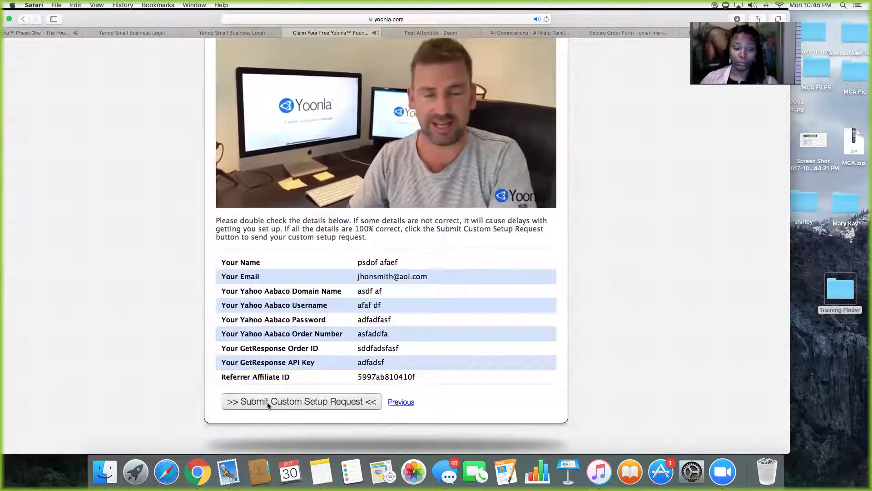
{"action": "left_click", "coordinate": [405, 403]}
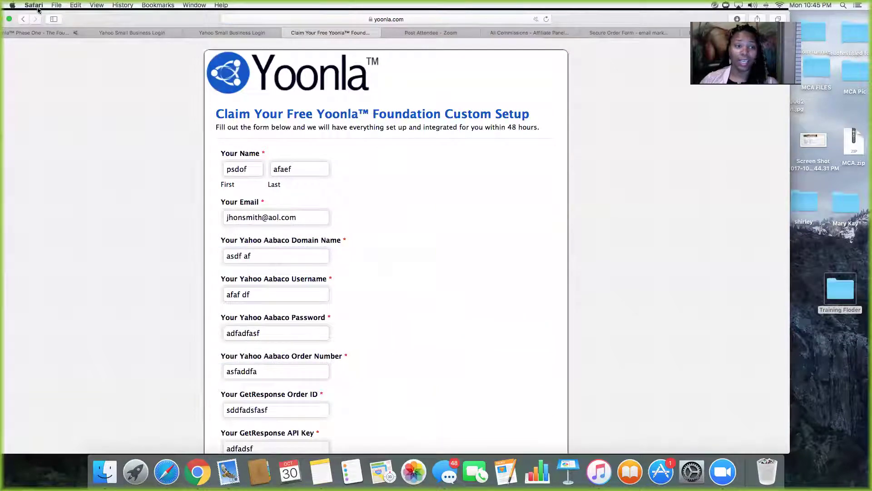
Go to the Yoonla Phase One page and follow its Yahoo Small Business hosting banner link
{"action": "left_click", "coordinate": [114, 31]}
{"action": "left_click", "coordinate": [221, 34]}
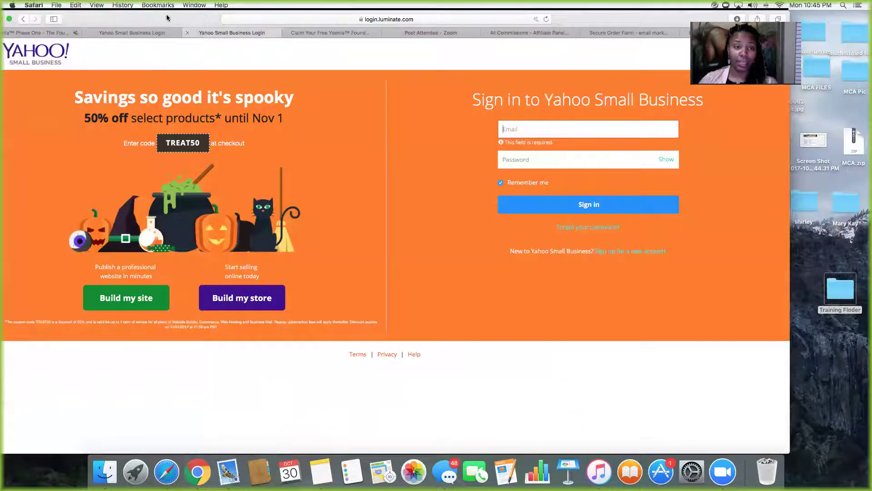
{"action": "left_click_drag", "start_coordinate": [59, 23], "coordinate": [113, 23]}
{"action": "left_click", "coordinate": [100, 32]}
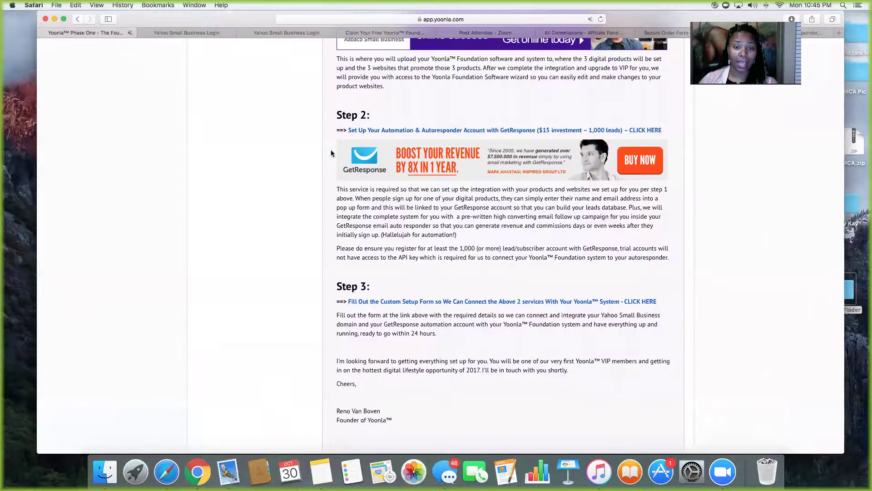
{"action": "scroll", "coordinate": [567, 238], "scroll_direction": "down", "scroll_amount": 2}
{"action": "scroll", "coordinate": [444, 214], "scroll_direction": "up", "scroll_amount": 5}
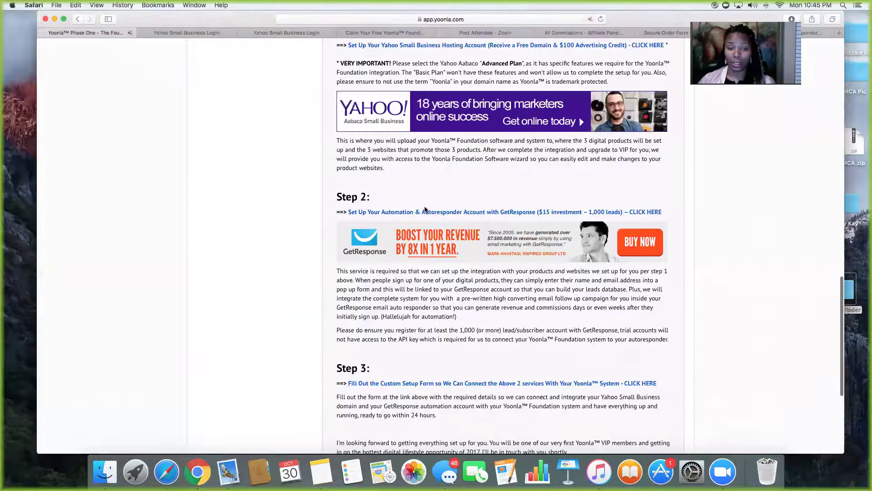
{"action": "left_click", "coordinate": [450, 117]}
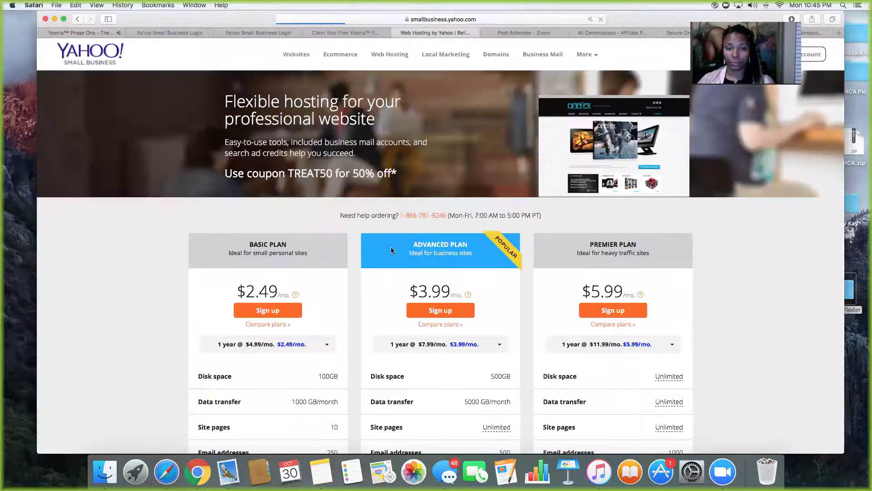
Scroll to the hosting plan cards, showing the Advanced Plan at $3.99/mo with 500GB disk space
{"action": "scroll", "coordinate": [381, 271], "scroll_direction": "down", "scroll_amount": 2}
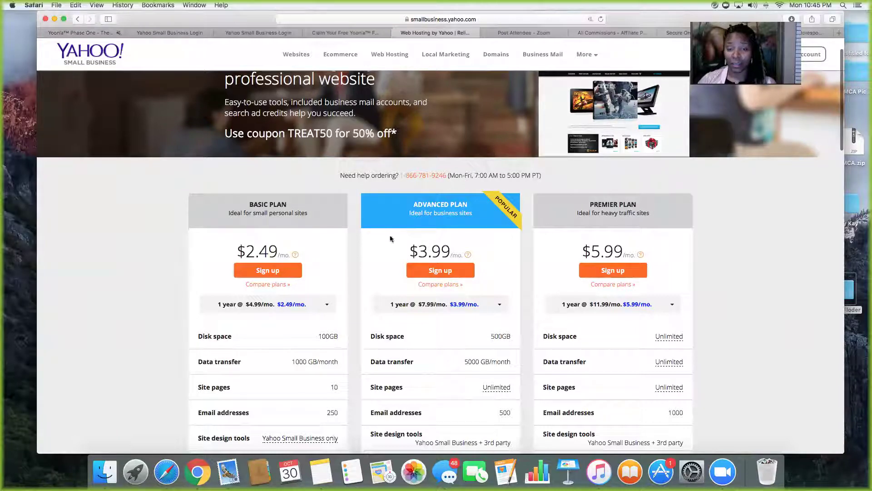
{"action": "mouse_move", "coordinate": [673, 13]}
{"action": "left_mouse_down"}
{"action": "mouse_move", "coordinate": [621, 12]}
{"action": "mouse_move", "coordinate": [663, 12]}
{"action": "left_mouse_up"}
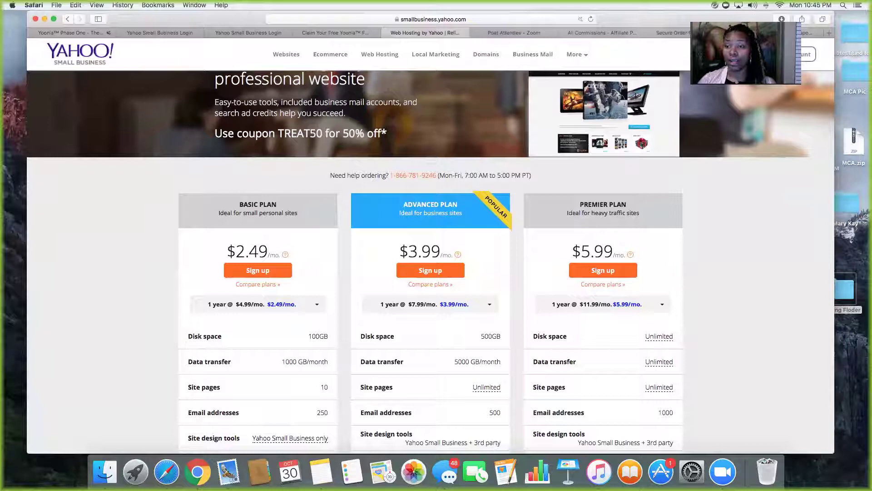